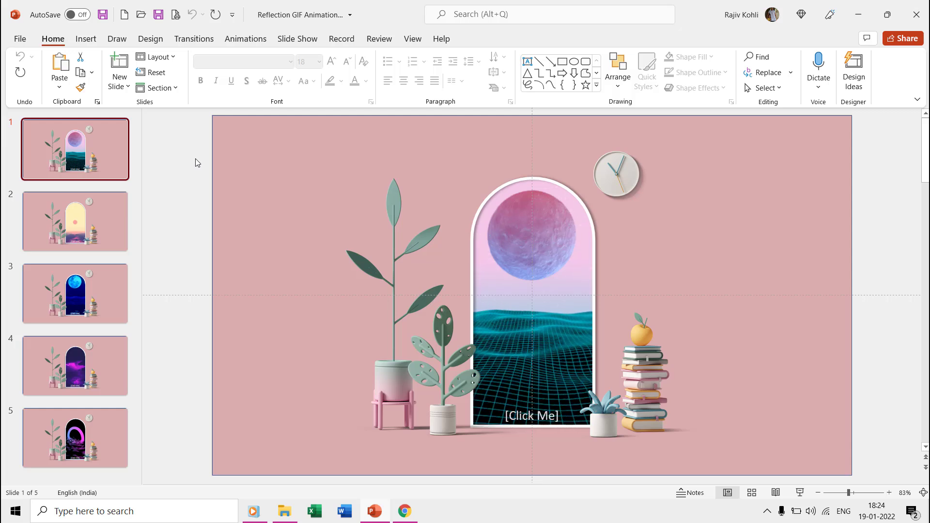
Step: Preview slides 2 through 5 of the finished arch deck, then bring up the CodePen reflections pen
left_click(48, 208)
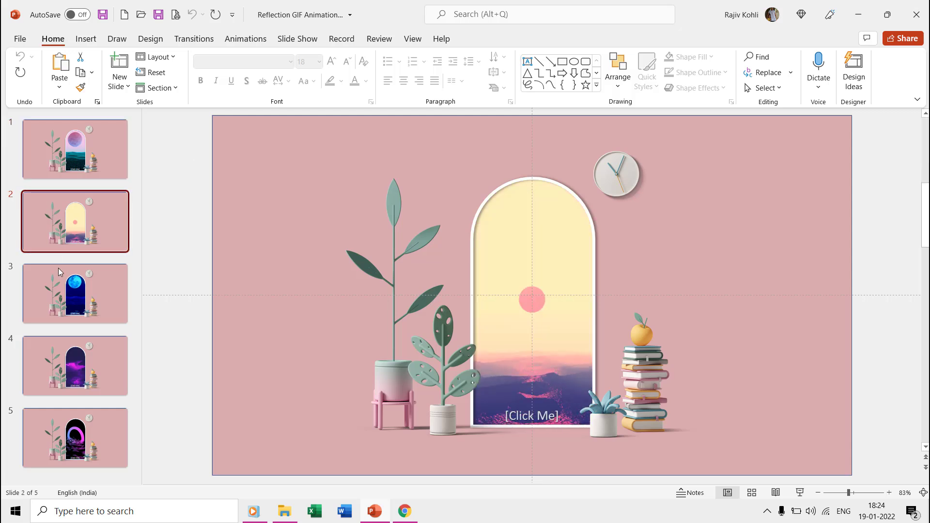
left_click(58, 271)
left_click(68, 364)
left_click(72, 426)
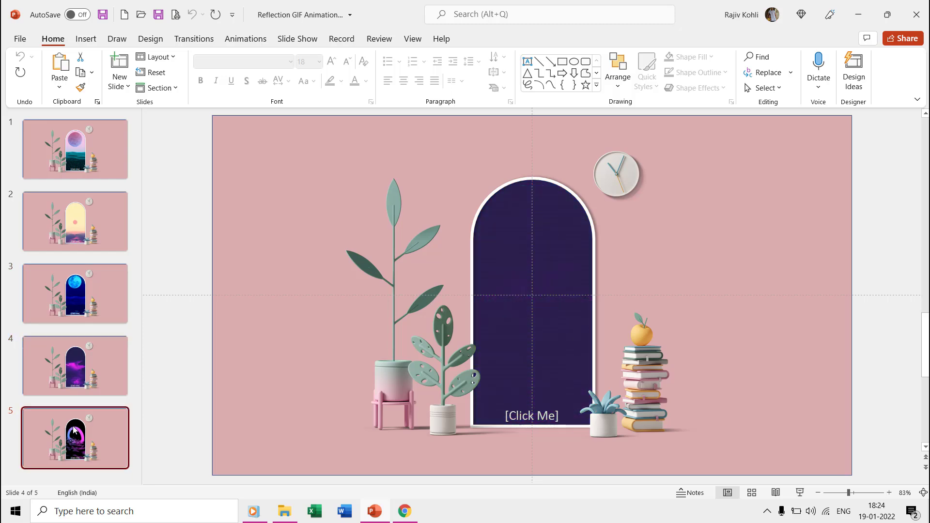
left_click(404, 510)
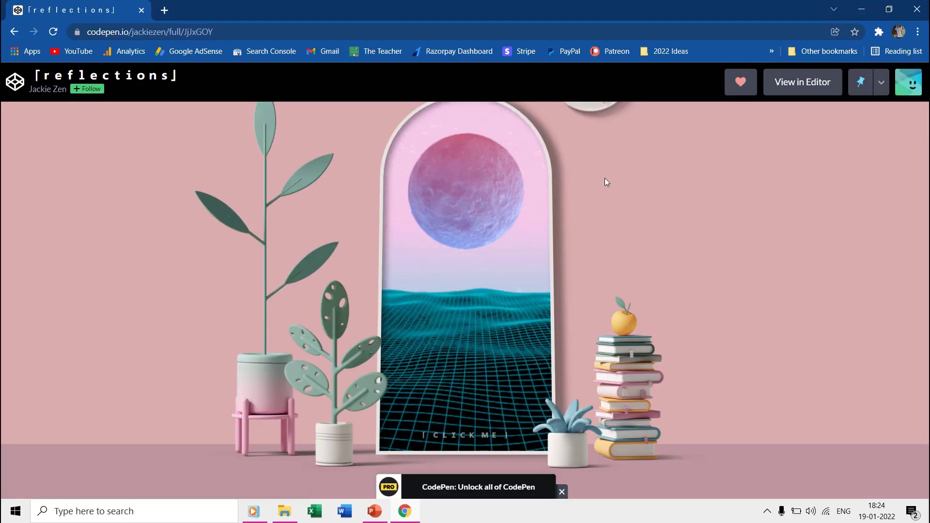
Step: View the pen's code and open its first two GIF links in new browser tabs
left_click(798, 86)
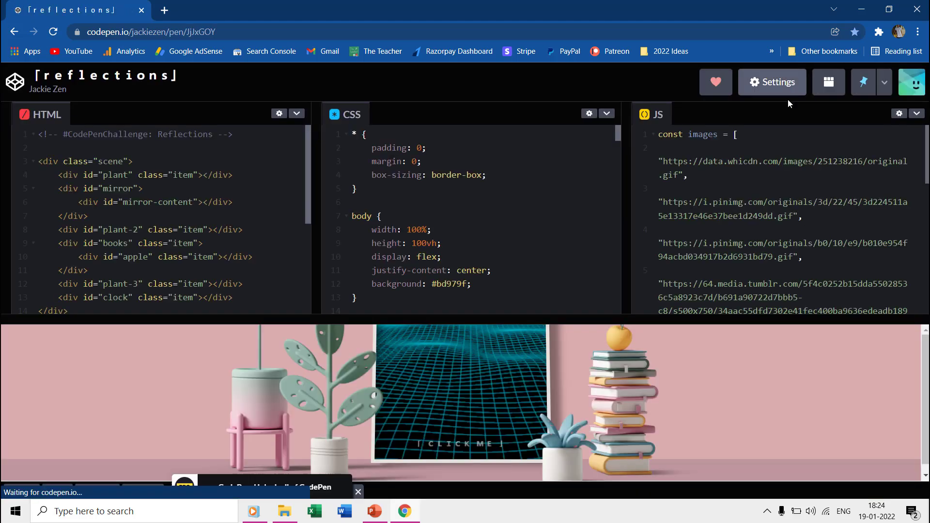
left_click(678, 176)
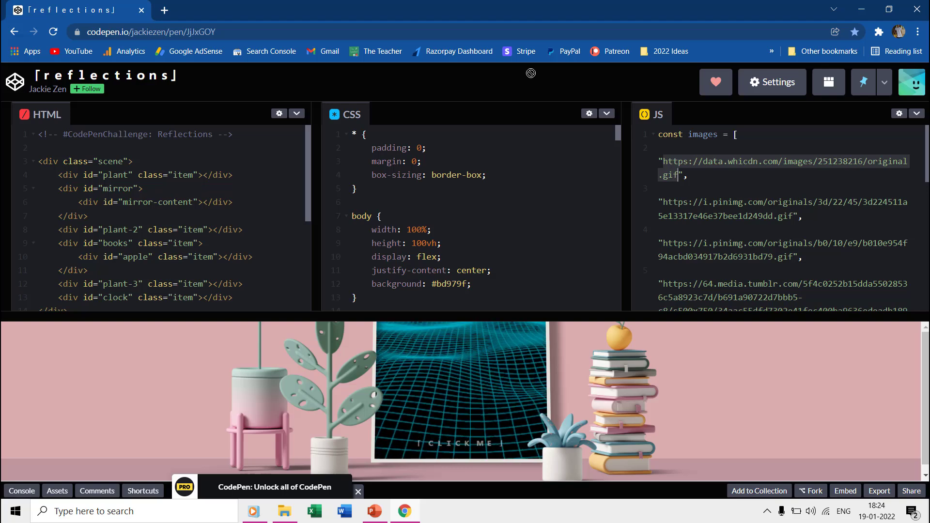
left_click_drag(274, 4, 274, 5)
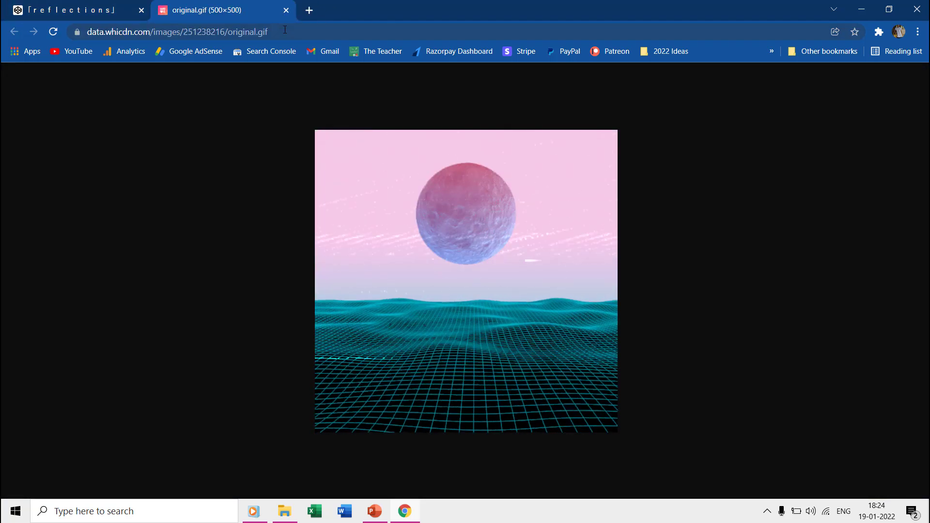
left_click(127, 12)
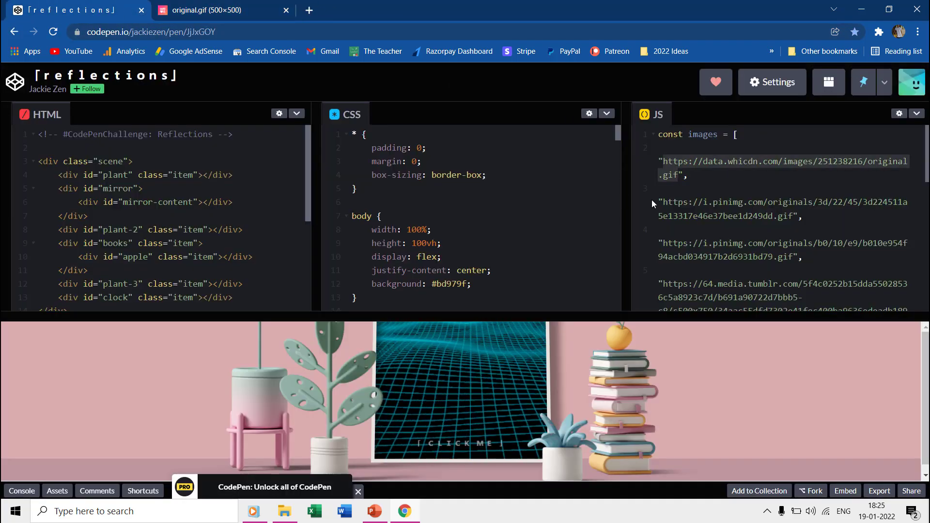
left_click_drag(664, 201, 784, 215)
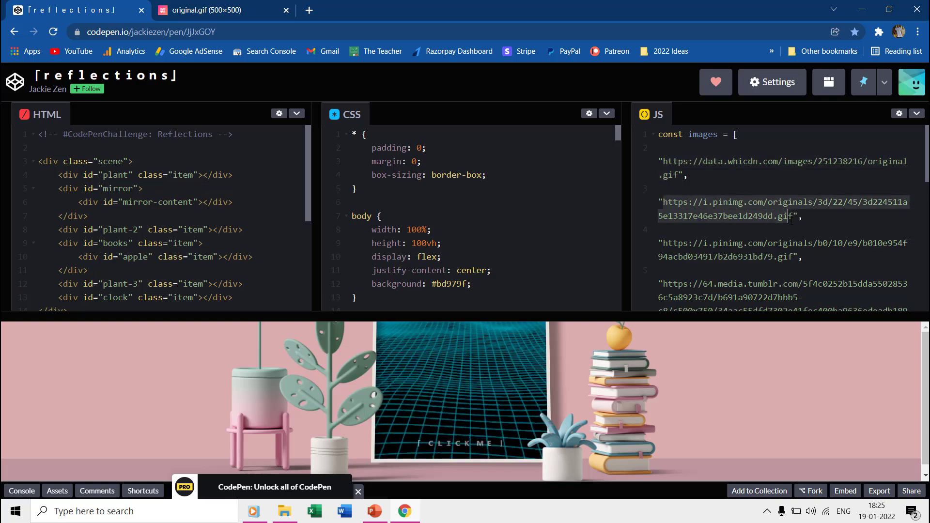
left_click_drag(416, 4, 417, 6)
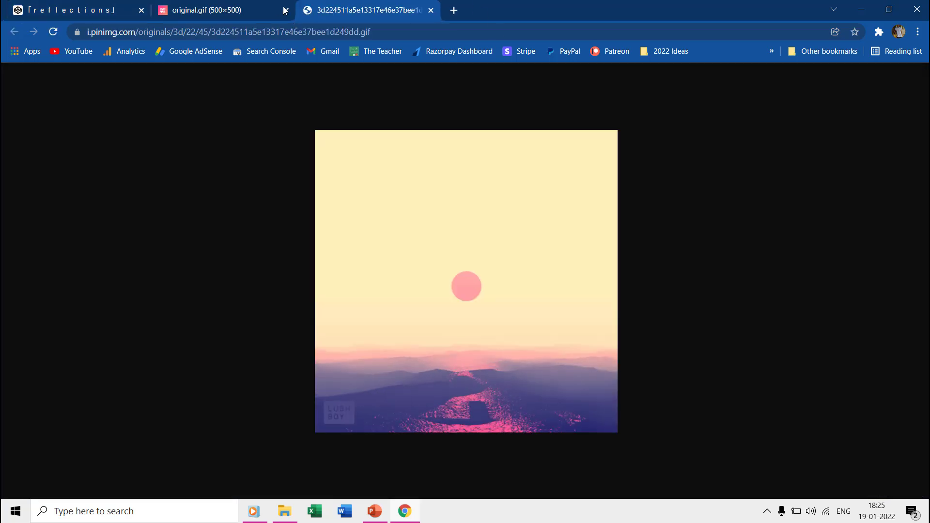
left_click(94, 5)
Step: Open the CSS plant image link in a new tab and return to PowerPoint
scroll(414, 196, "down", 3)
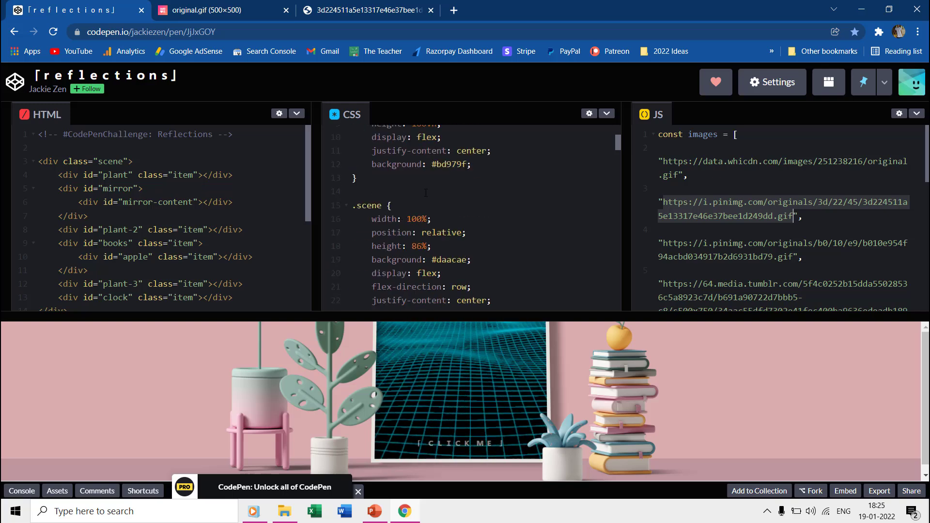
scroll(419, 202, "down", 3)
scroll(426, 209, "down", 3)
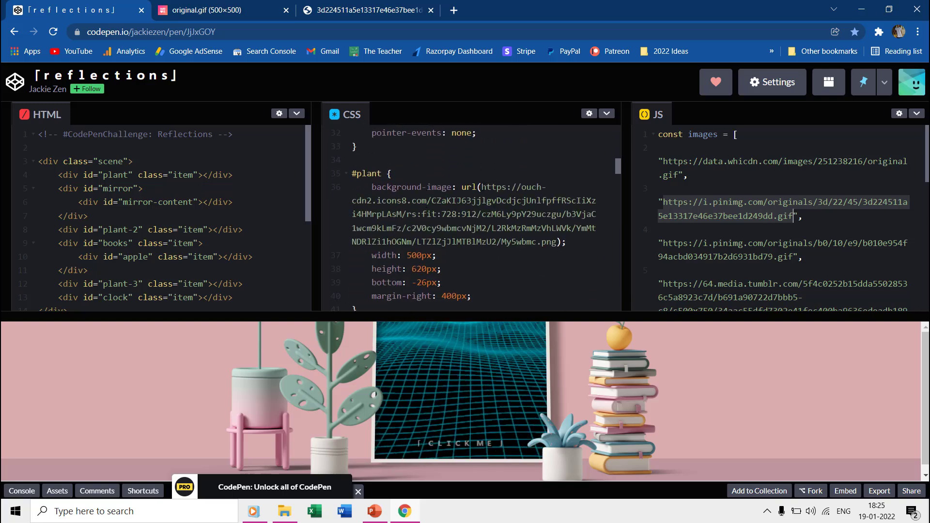
left_click_drag(481, 187, 547, 241)
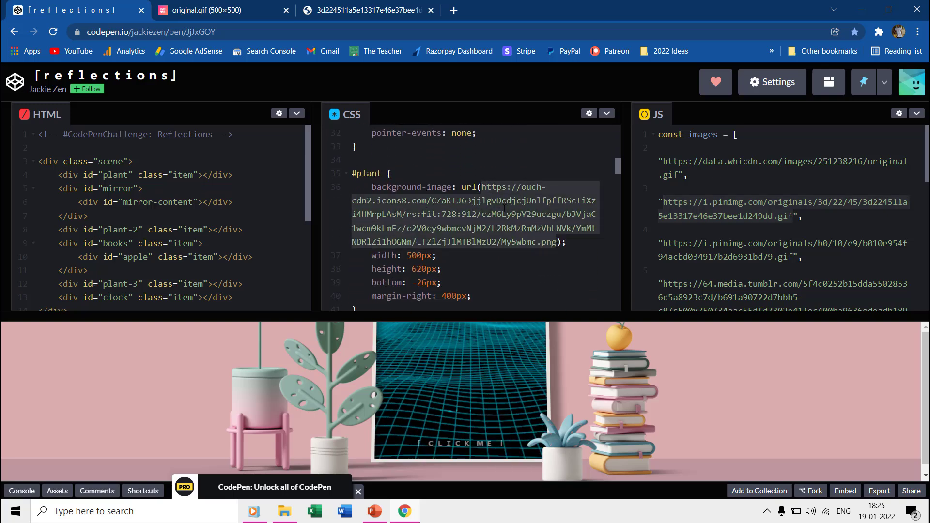
left_click_drag(504, 209, 472, 8)
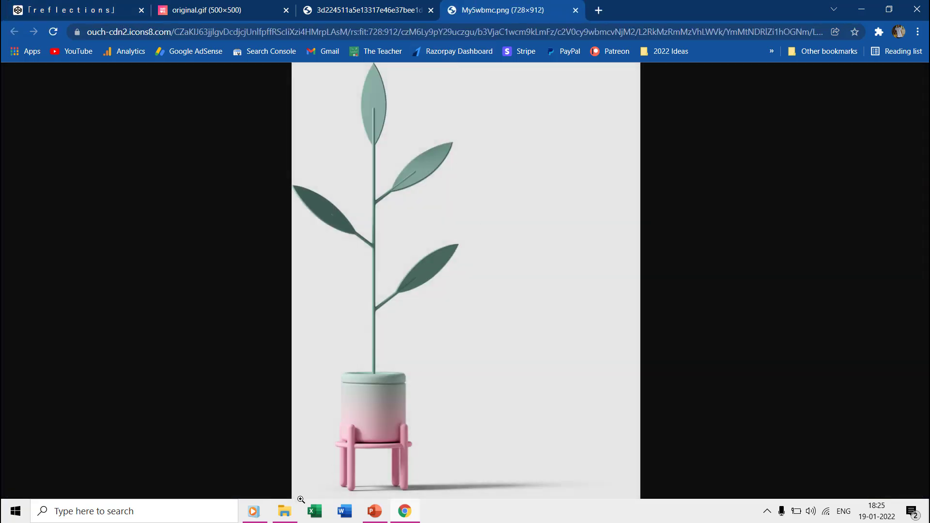
left_click(284, 511)
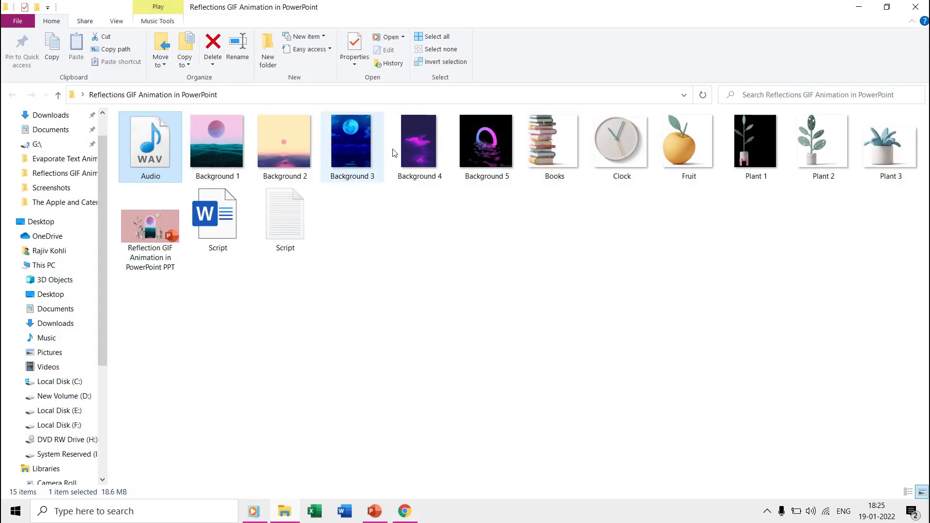
left_click(376, 512)
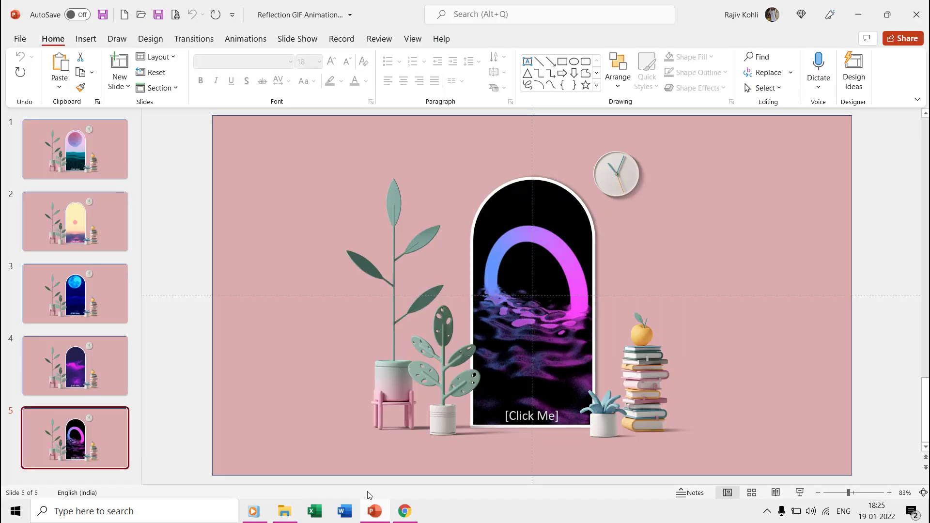
Step: Create a blank presentation, set its slide to the Blank layout and collapse the thumbnail pane
left_click(22, 39)
left_click(29, 86)
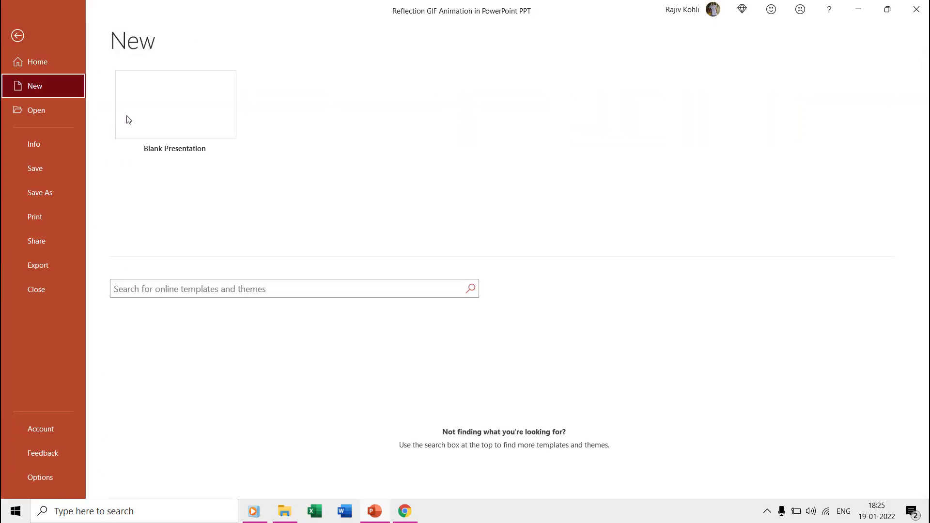
left_click(145, 114)
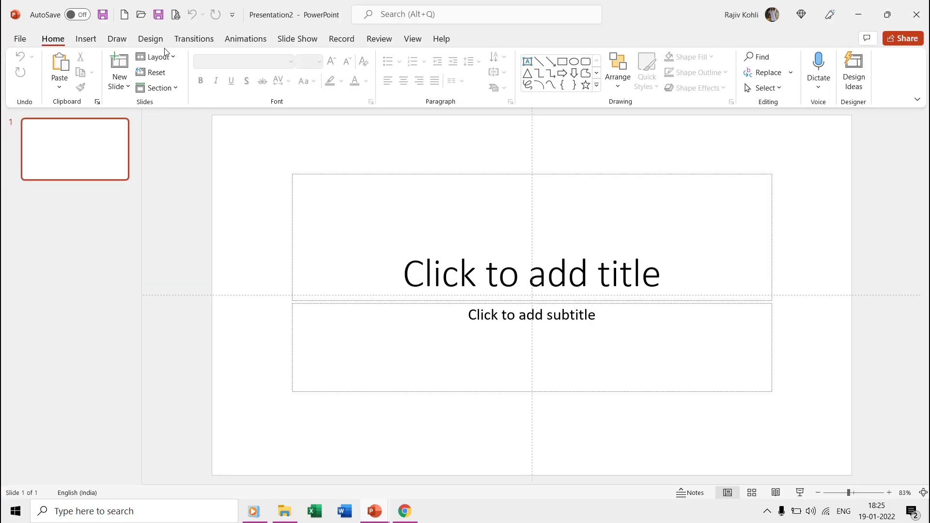
left_click(157, 56)
left_click(170, 231)
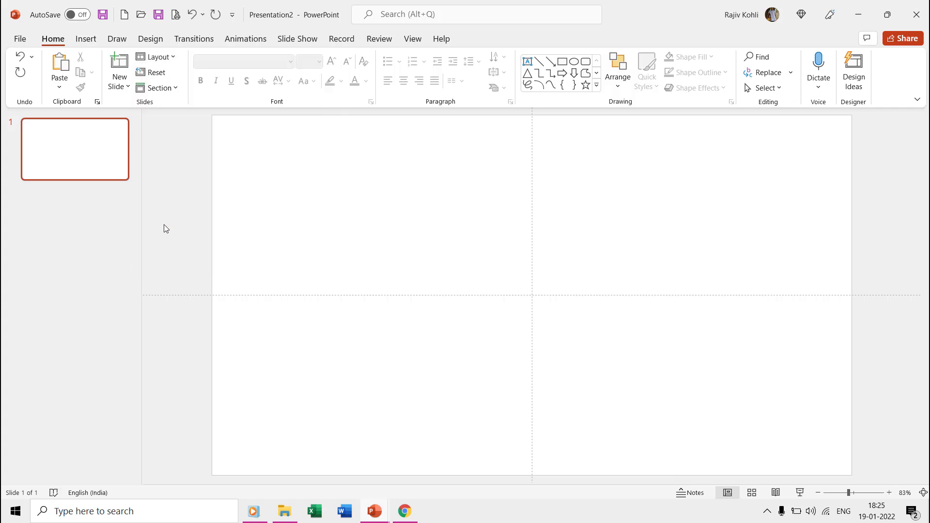
left_click_drag(141, 210, 3, 207)
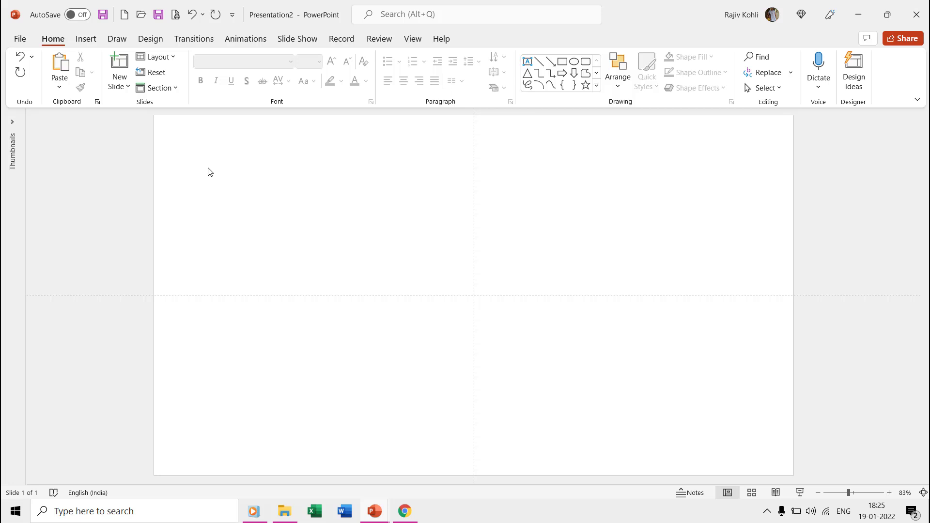
Step: Insert six pictures from this device: Books, Clock, Fruit, Plant 1, Plant 2 and Plant 3
left_click(85, 39)
left_click(95, 83)
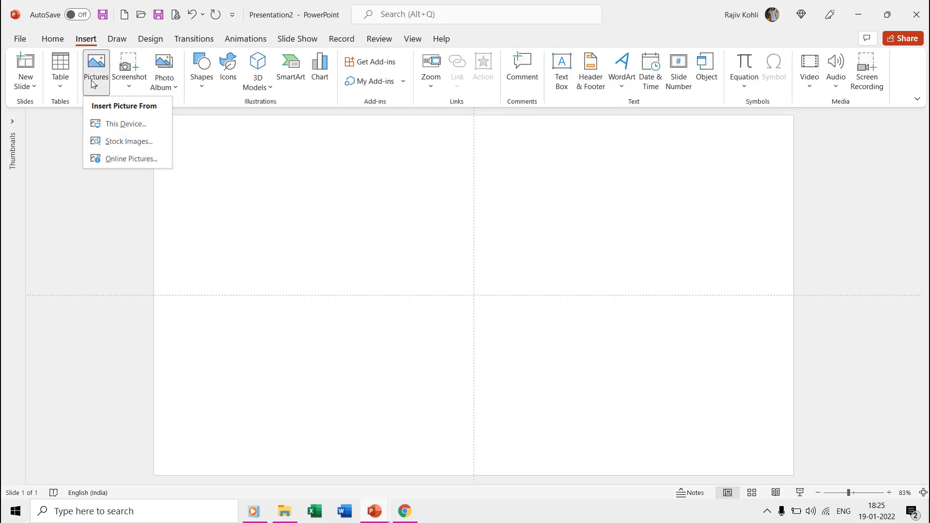
left_click(98, 126)
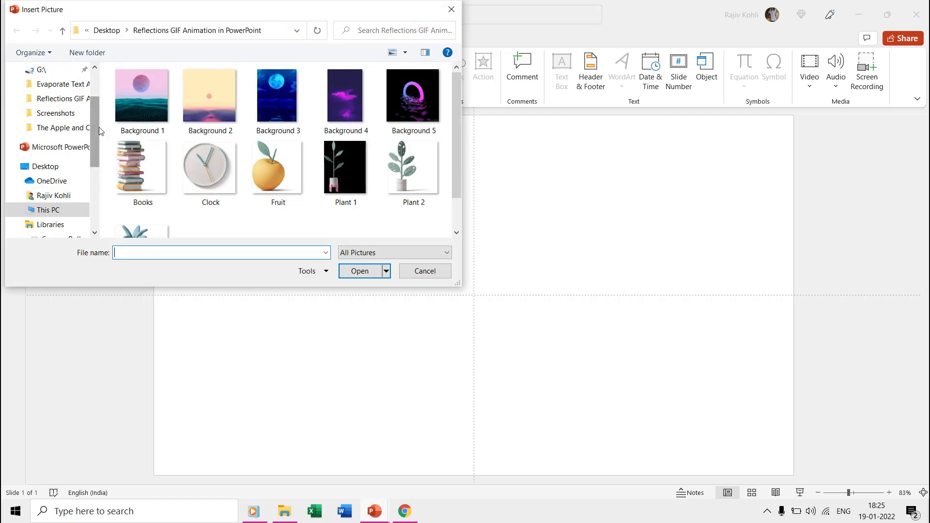
left_click(132, 179)
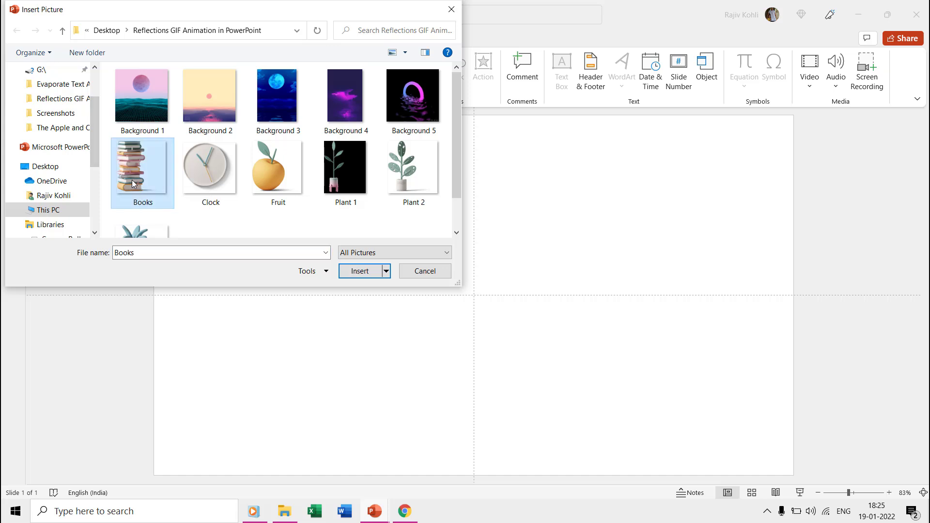
left_click(211, 173, "ctrl")
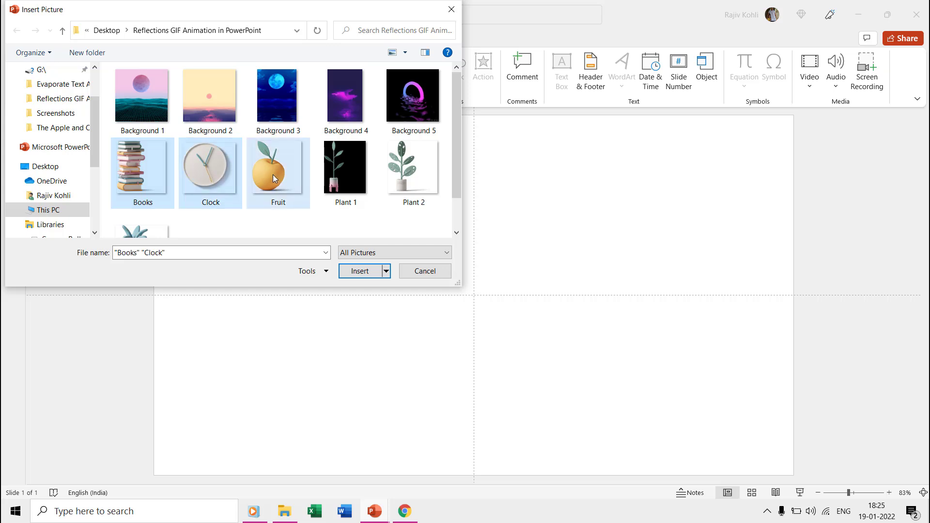
left_click(272, 174, "ctrl")
left_click(345, 175, "ctrl")
left_click(402, 176, "ctrl")
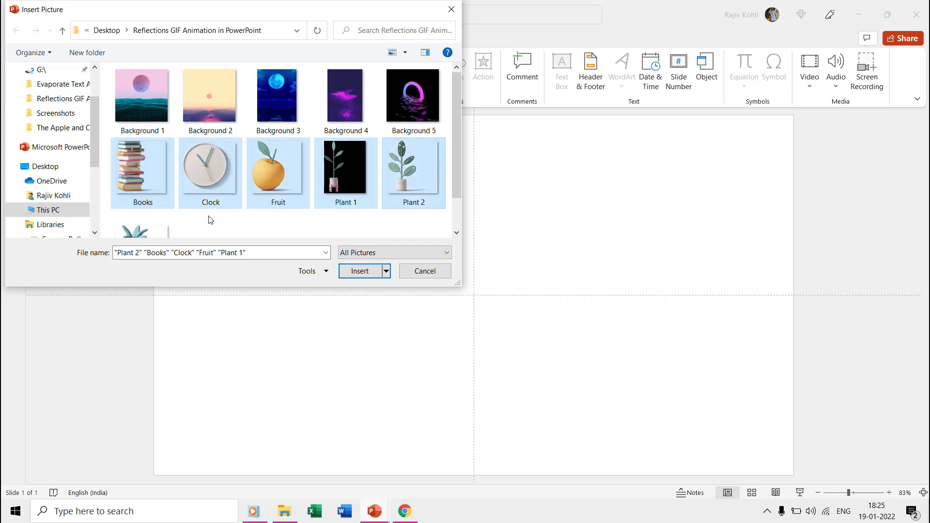
scroll(209, 220, "down", 1)
left_click(153, 211, "ctrl")
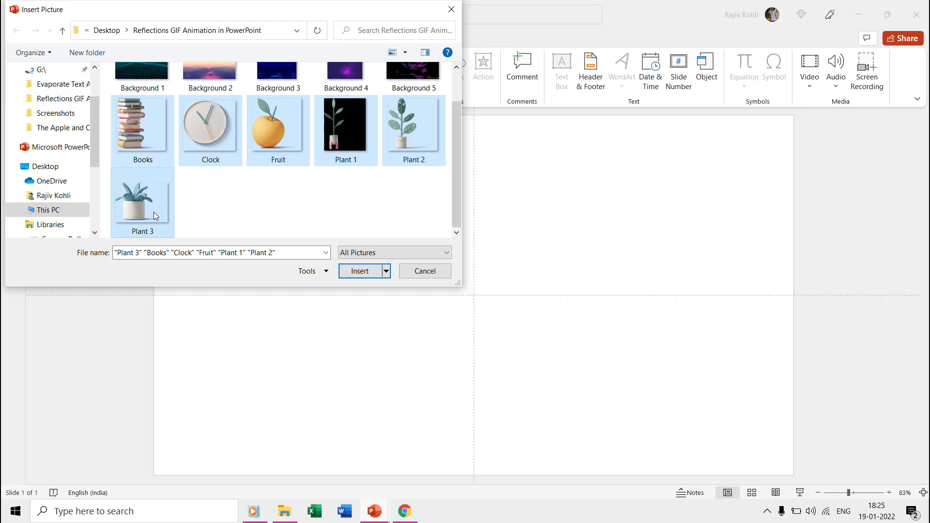
left_click(359, 272)
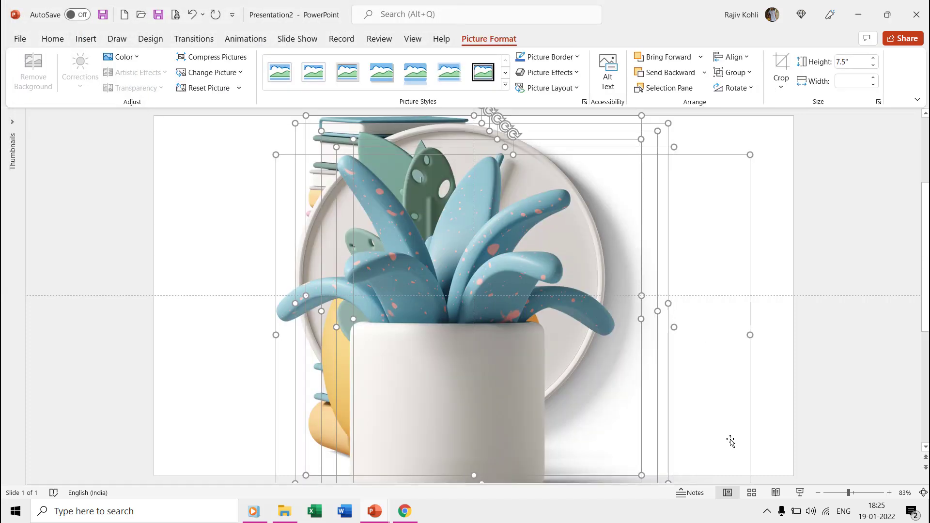
Step: Shrink the stacked pictures and spread the plants, books, apple and clock across the slide
left_click_drag(748, 161, 596, 317)
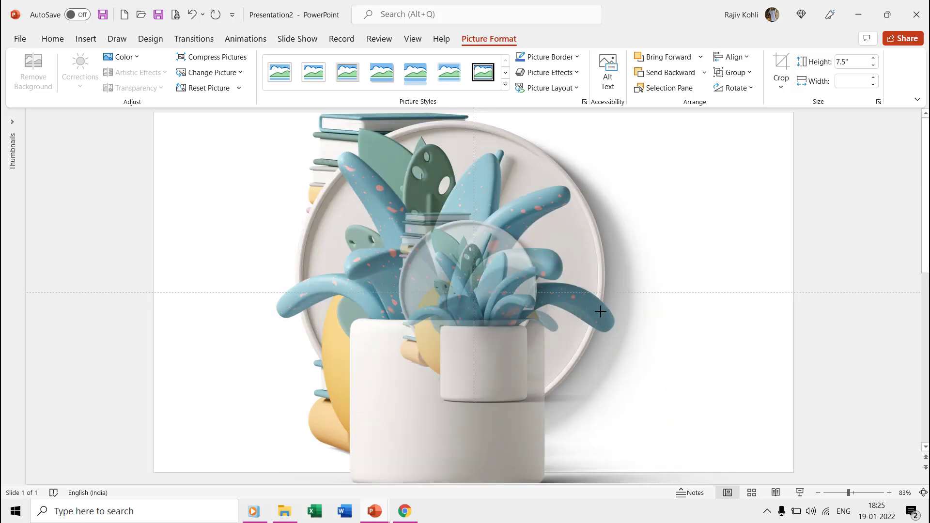
left_click(609, 277)
left_click_drag(489, 358, 630, 363)
left_click_drag(484, 358, 316, 389)
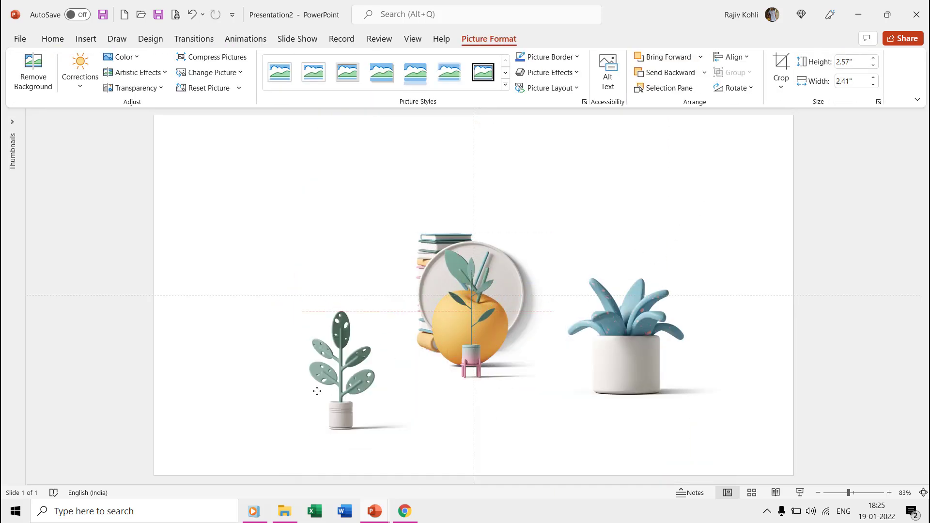
left_click_drag(479, 339, 550, 387)
left_click_drag(445, 334, 438, 414)
left_click_drag(531, 232, 587, 167)
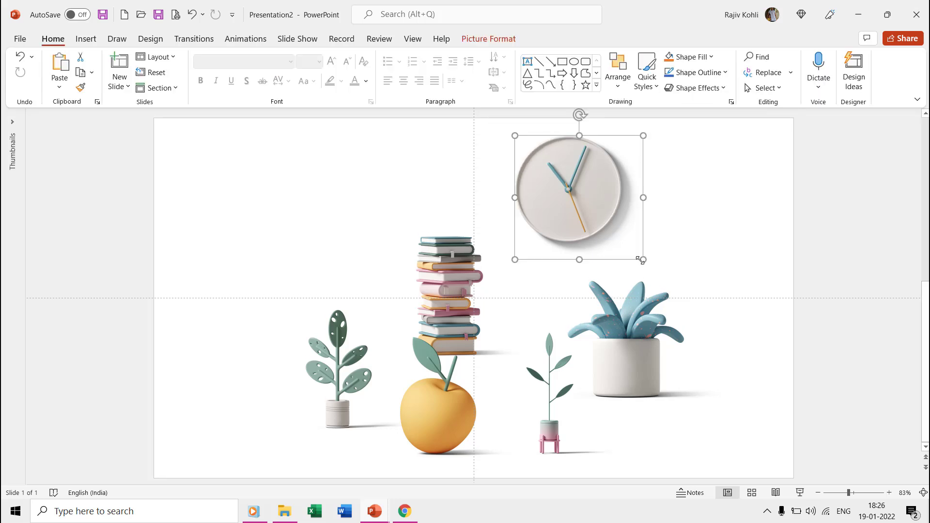
left_click_drag(641, 259, 594, 193)
Step: Shrink the blue-leaf plant and apple, set the apple on the books and group them
left_click(598, 321)
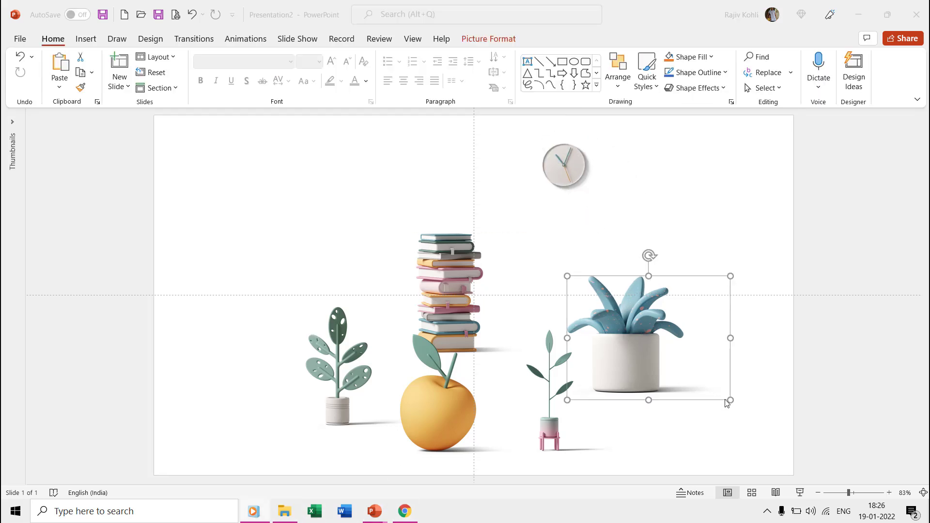
left_click_drag(727, 397, 681, 362)
left_click(354, 334)
left_click_drag(448, 291, 691, 370)
left_click(438, 414)
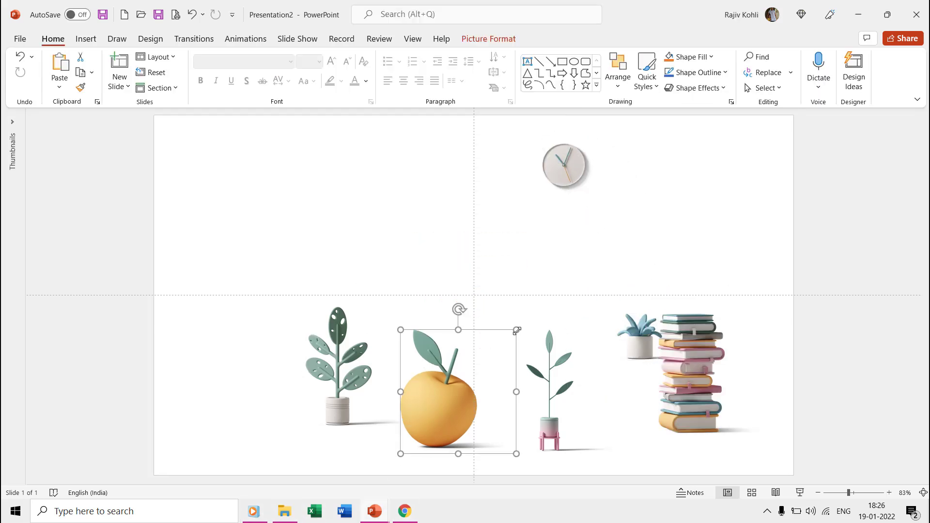
mouse_move(515, 449)
left_mouse_down()
mouse_move(473, 410)
mouse_move(696, 297)
left_mouse_up()
left_click(685, 359, "shift")
left_click(690, 298)
left_click(690, 387, "shift")
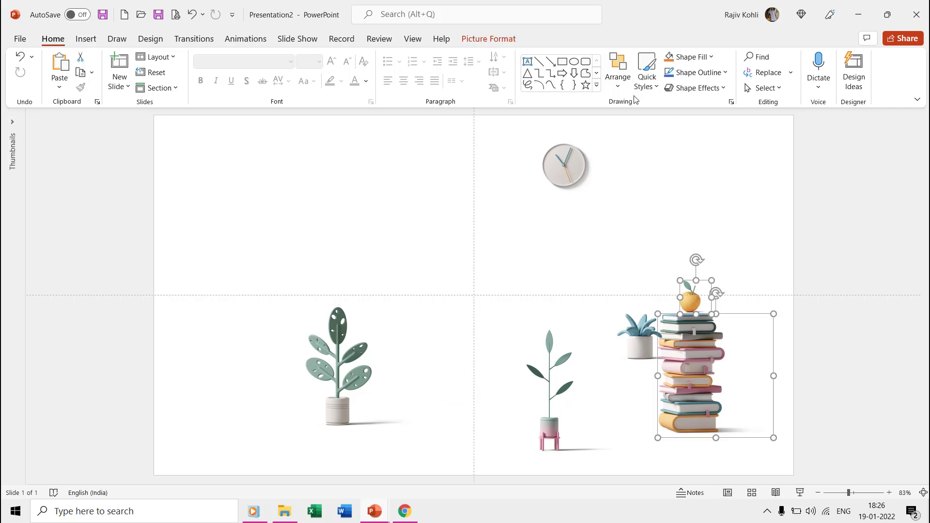
left_click(489, 38)
left_click(733, 72)
left_click(741, 87)
Step: Enlarge the pink-pot plant, place both plants left and the blue plant beside the books
left_click(622, 334)
left_click_drag(621, 335, 710, 214)
left_click_drag(615, 368, 392, 296)
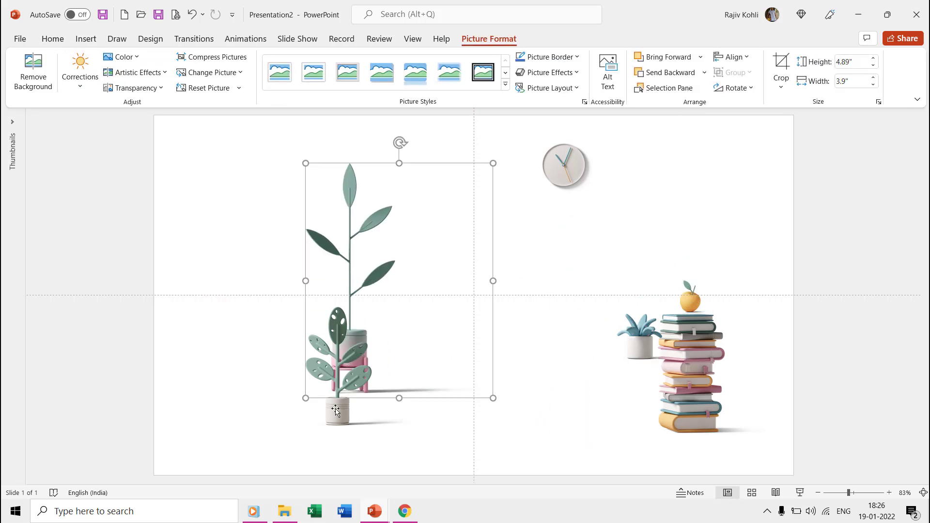
left_click_drag(338, 368, 411, 337)
mouse_move(635, 345)
left_mouse_down()
mouse_move(585, 381)
mouse_move(573, 376)
left_mouse_up()
left_click_drag(690, 358, 639, 322)
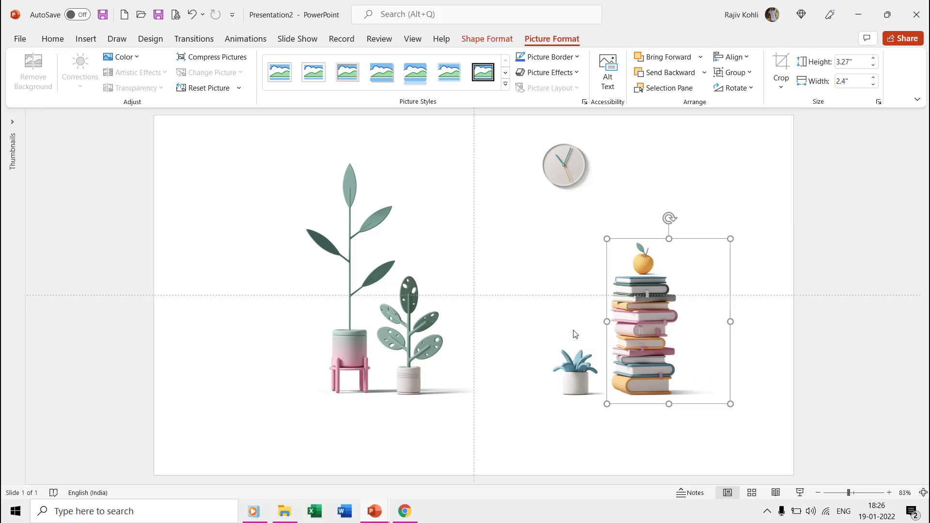
Step: Shift all objects left together and nudge the clock slightly up and right
key("ctrl+a")
left_click_drag(412, 323, 381, 323)
left_click(699, 182)
left_click_drag(534, 165, 571, 151)
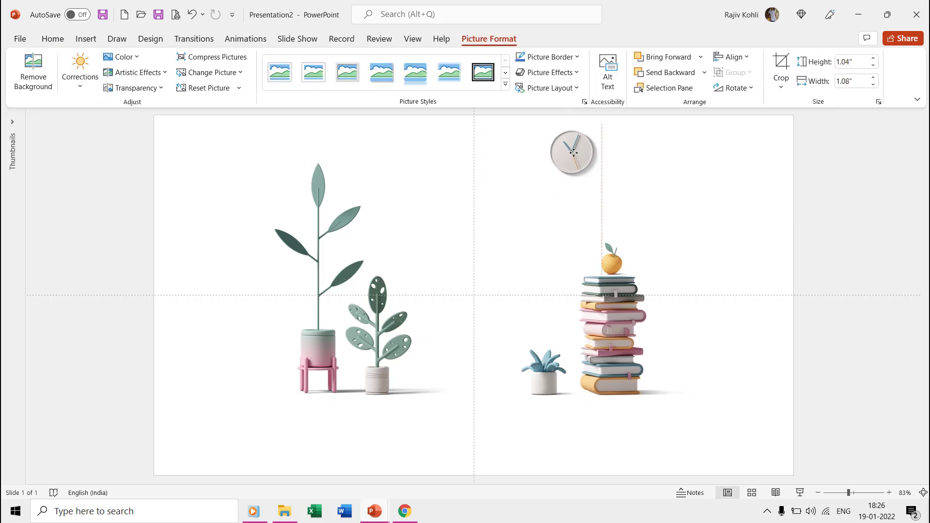
left_click(147, 110)
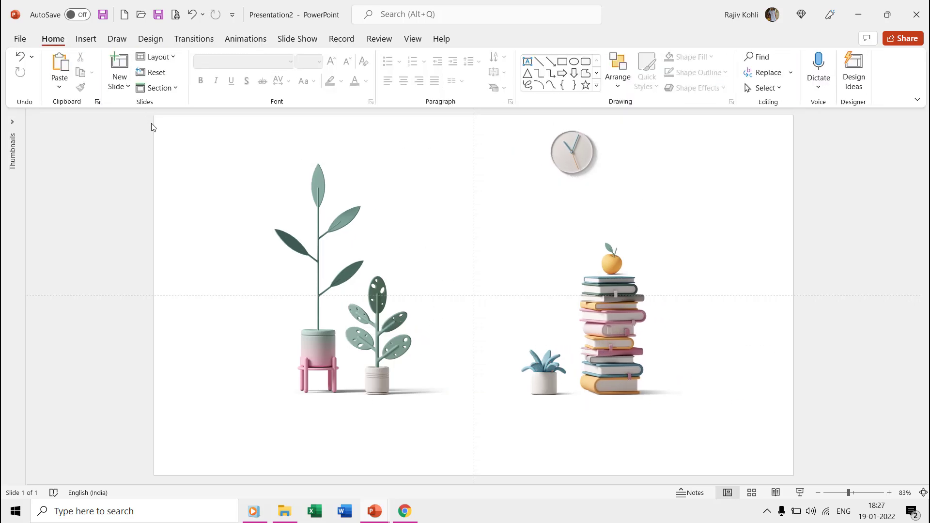
Step: Draw a rectangle spanning the slide from its top-left to bottom-right corner
left_click(88, 40)
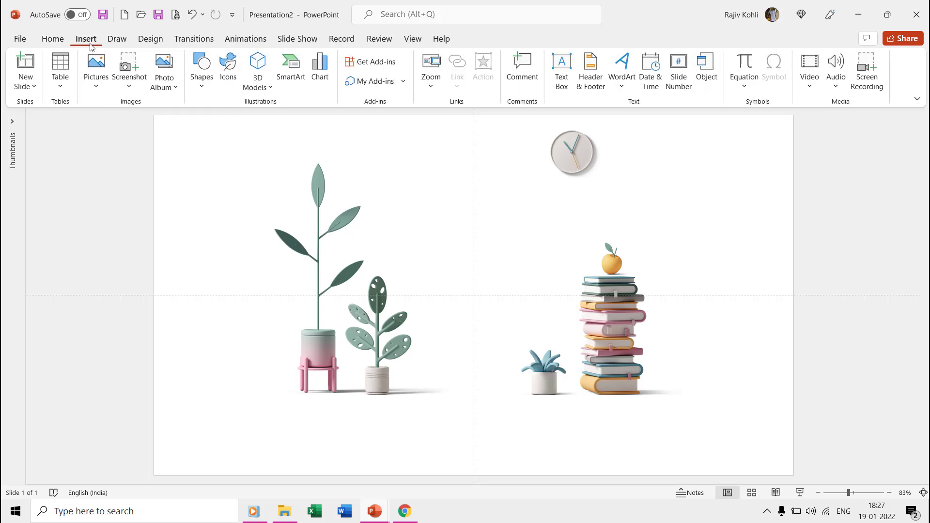
left_click(209, 92)
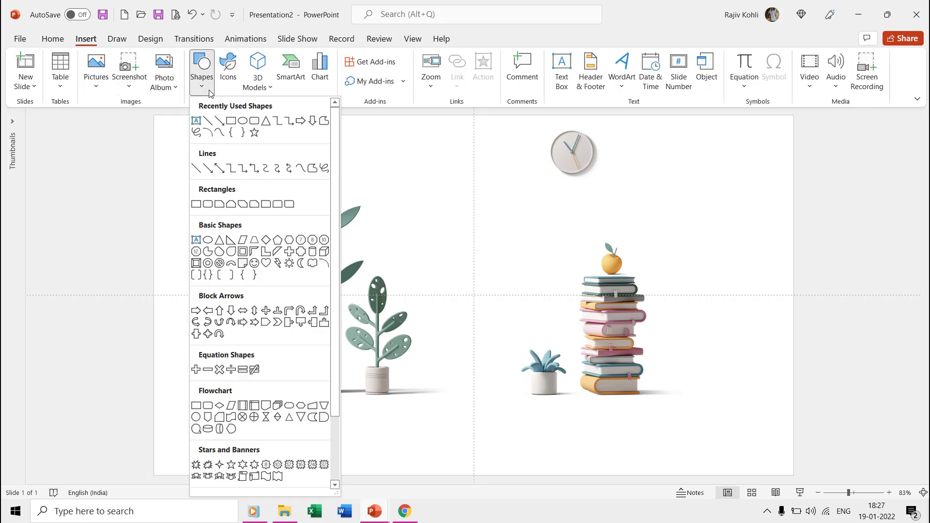
left_click(231, 121)
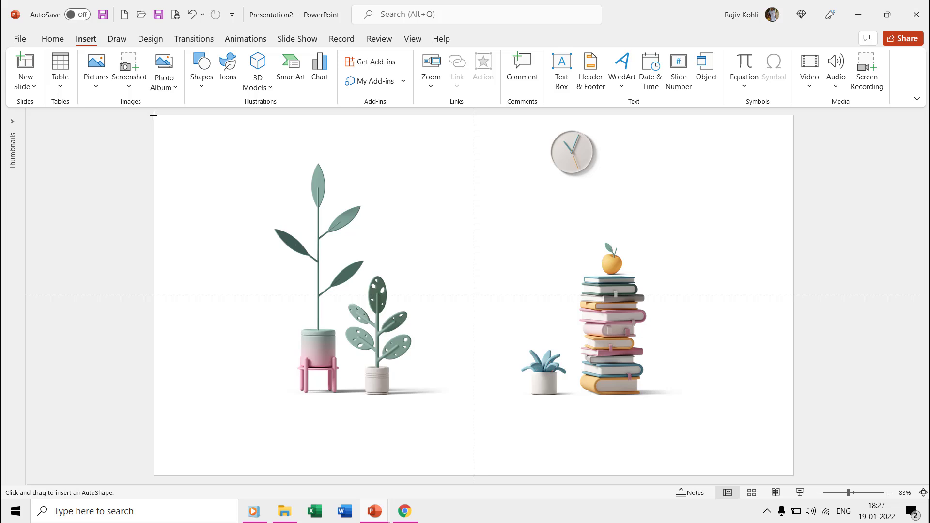
left_click_drag(155, 117, 793, 475)
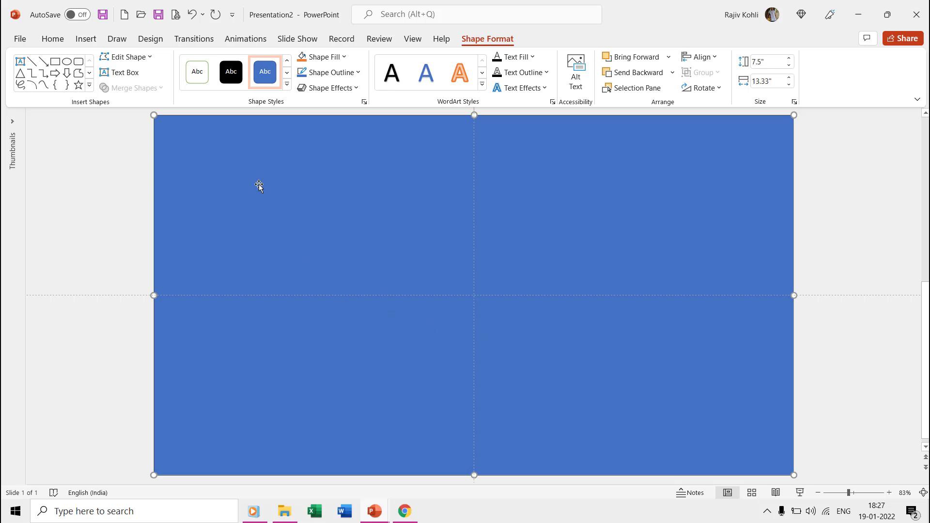
left_click(87, 39)
Step: Draw a tall rounded rectangle at the slide centre with fully rounded ends
left_click(198, 81)
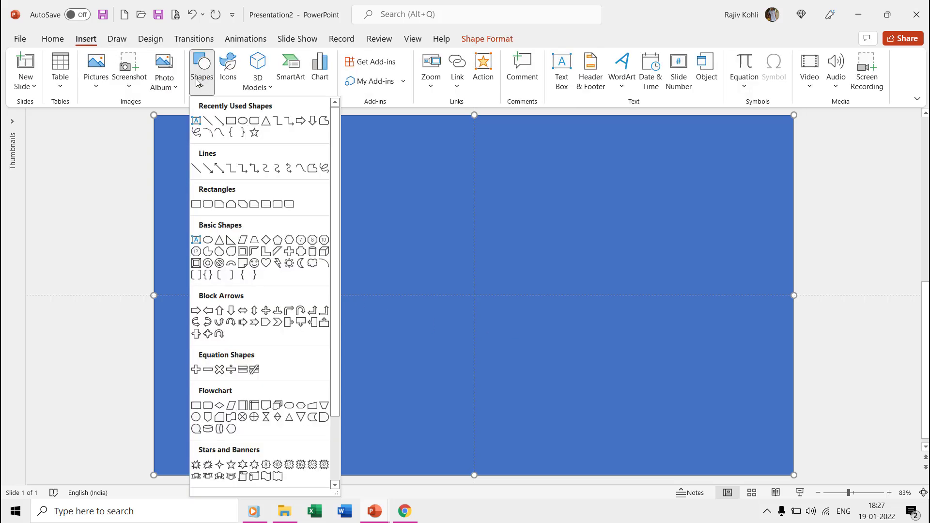
left_click(254, 123)
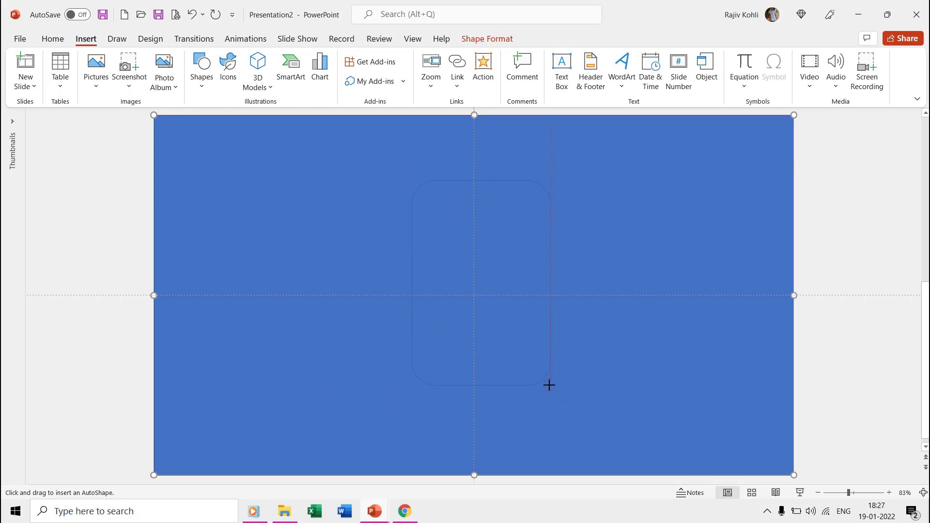
left_click_drag(549, 385, 551, 385)
left_click_drag(442, 182, 499, 159)
Step: Subtract a rectangle from the pill's lower part to form a flat-bottomed arch
left_click(86, 40)
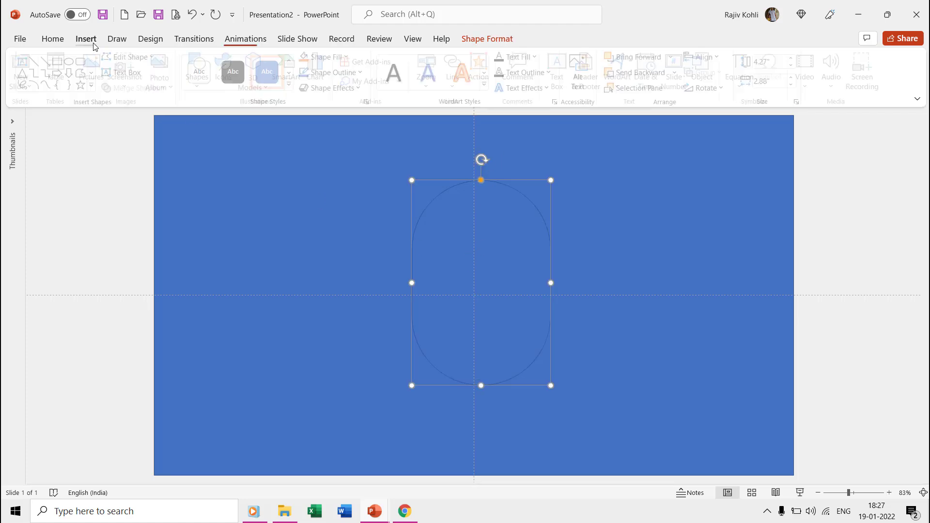
left_click(199, 82)
left_click(232, 121)
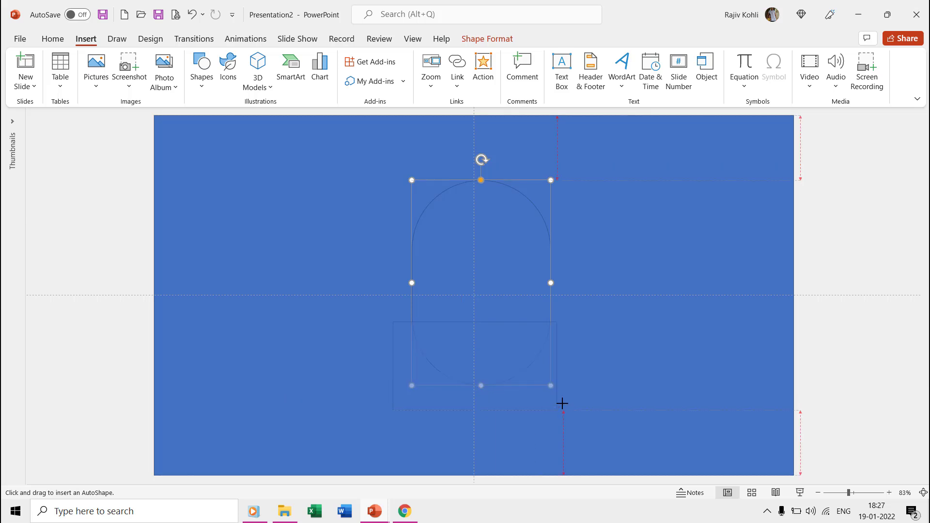
left_click_drag(564, 401, 564, 402)
left_click(481, 186)
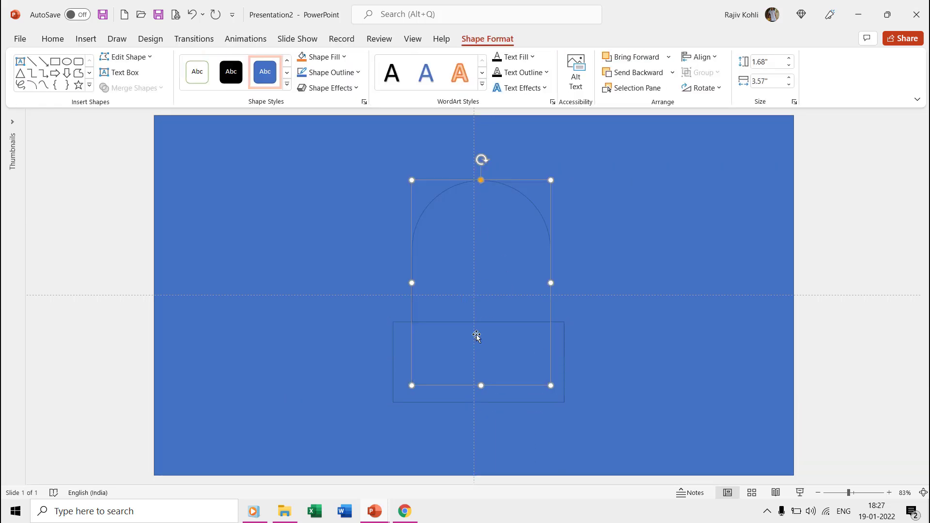
left_click(398, 387, "shift")
left_click(129, 87)
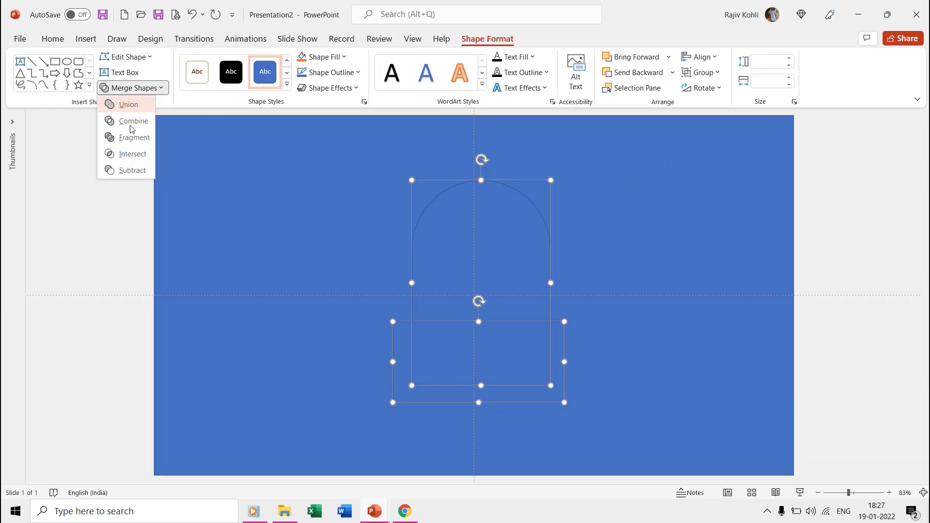
left_click(127, 171)
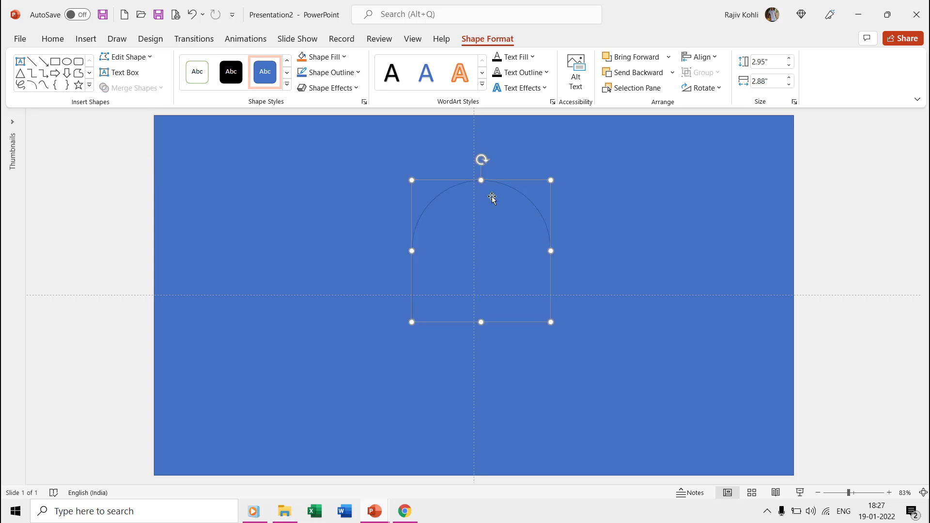
Step: Duplicate the arch and move the copy toward the slide's right edge
left_click(62, 43)
left_click(80, 72)
key("ctrl+v")
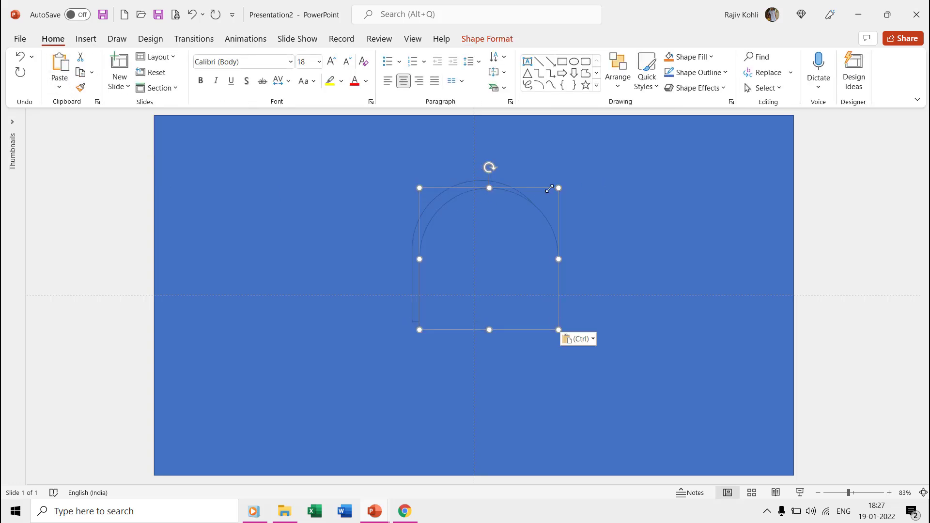
left_click_drag(532, 193, 642, 189)
key("ctrl+z")
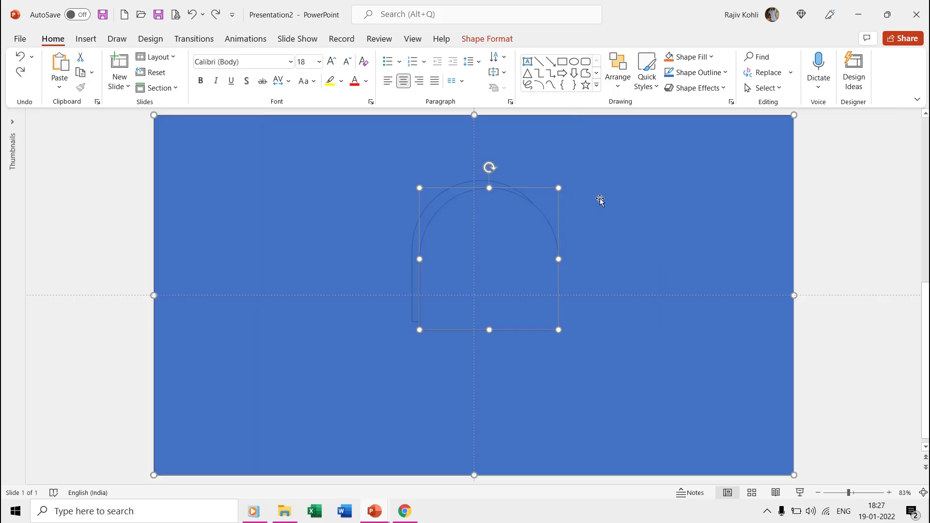
left_click(813, 186)
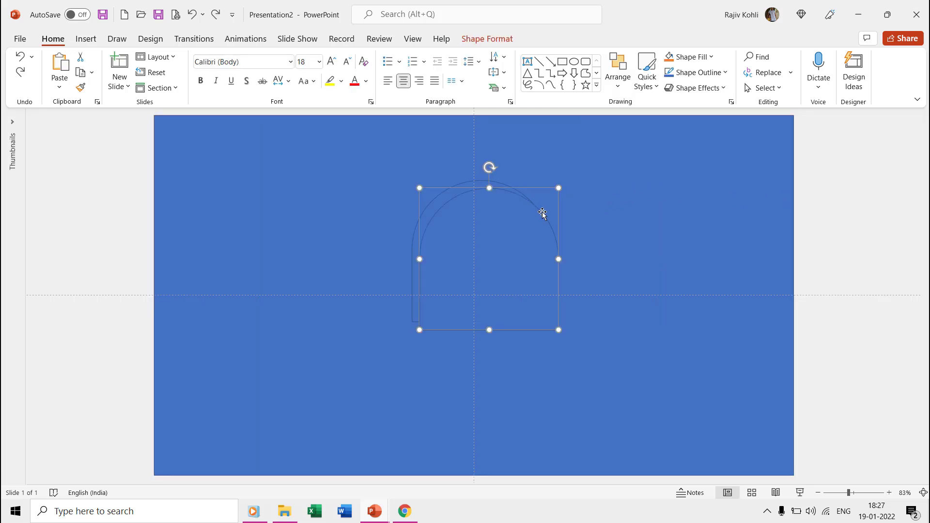
left_click_drag(541, 212, 732, 222)
Step: Subtract the centre arch from the blue rectangle to cut an arched opening
left_click(225, 179)
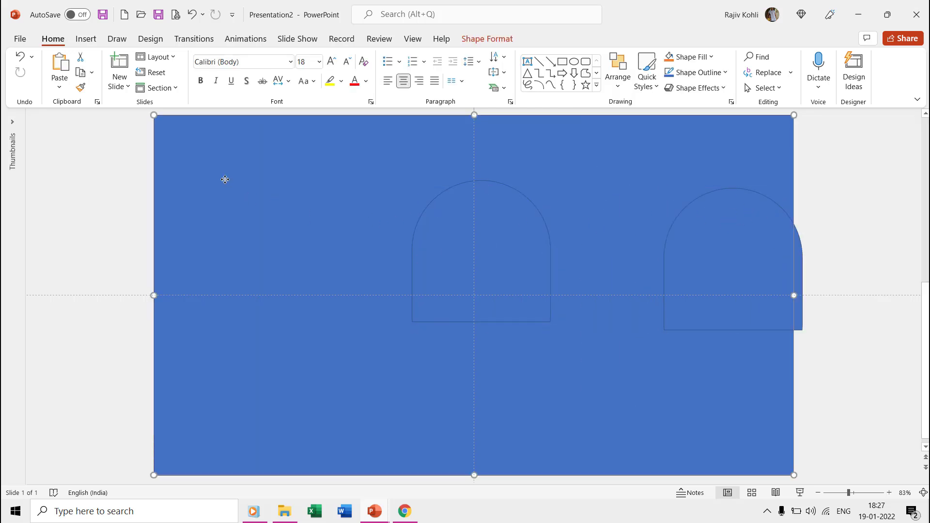
left_click(455, 190, "shift")
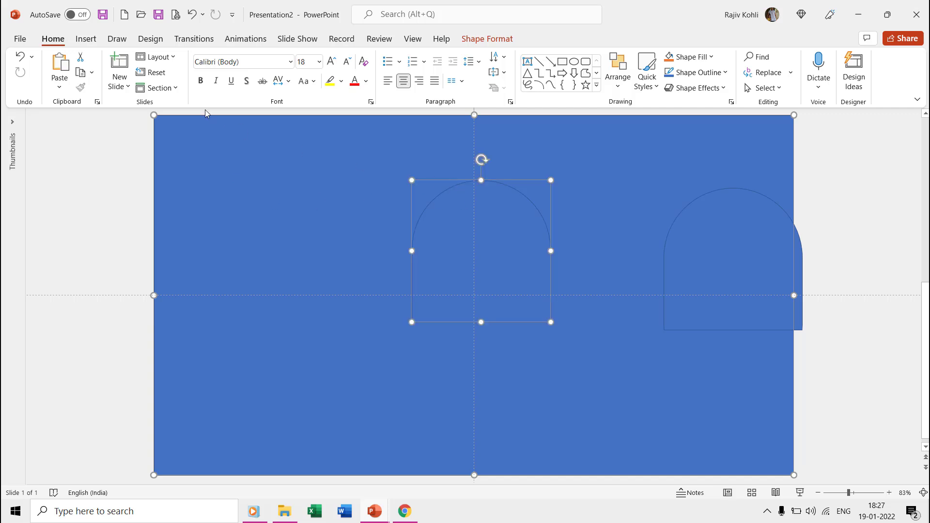
left_click(487, 39)
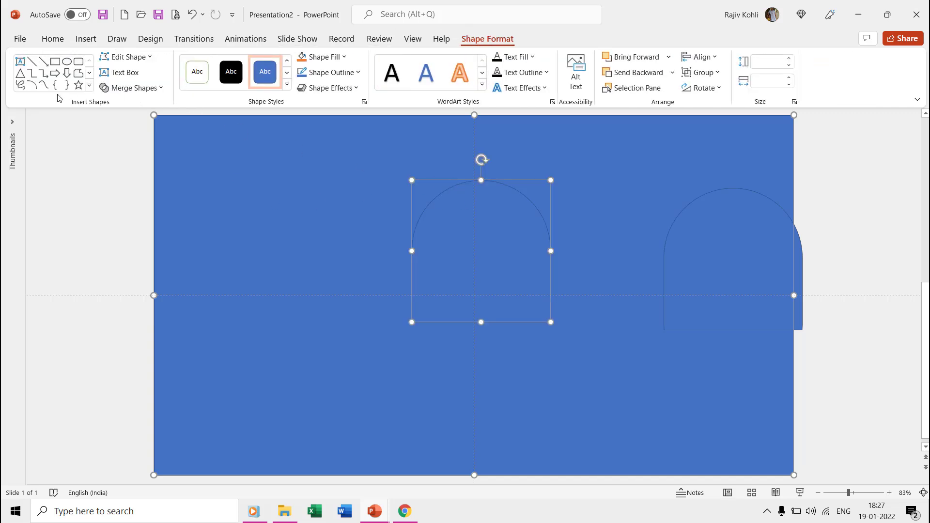
left_click(134, 88)
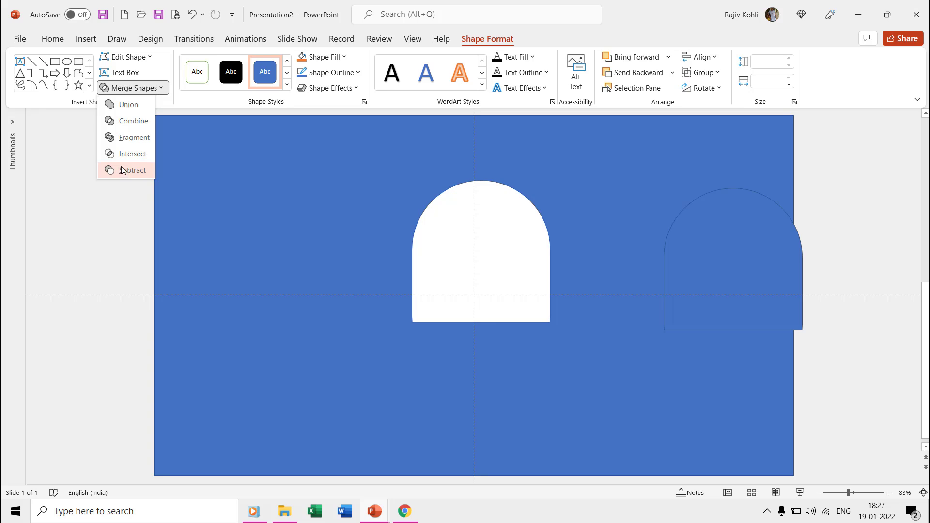
left_click(123, 170)
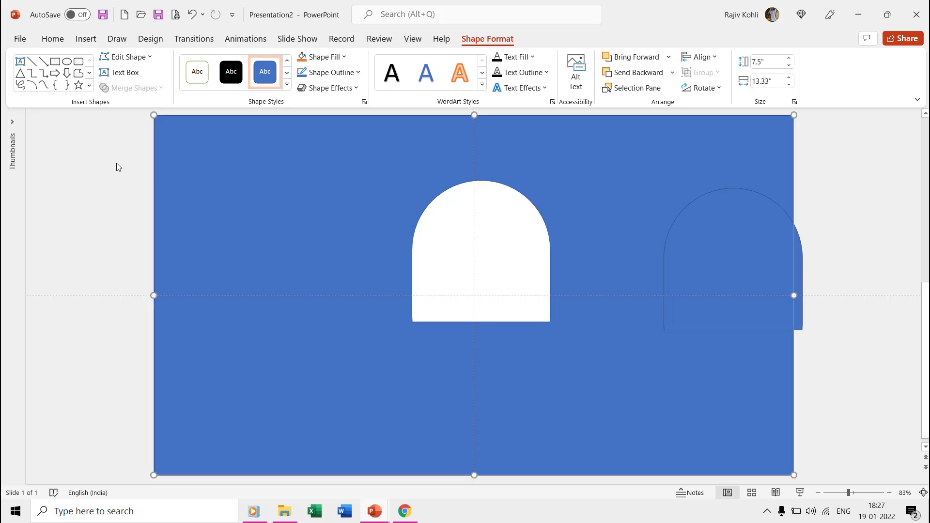
Step: Move the right-hand arch copy onto the cut-out opening and align it
left_click(679, 213)
left_click(322, 57)
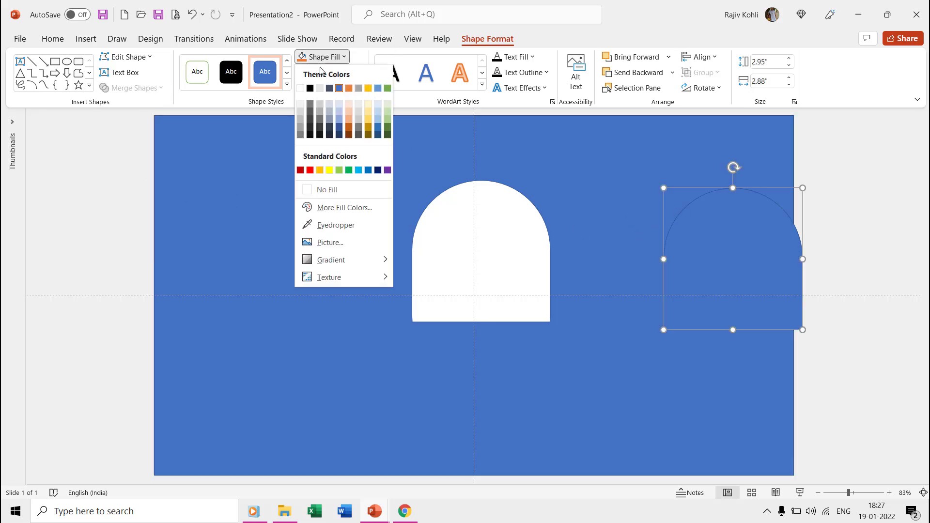
key("Escape")
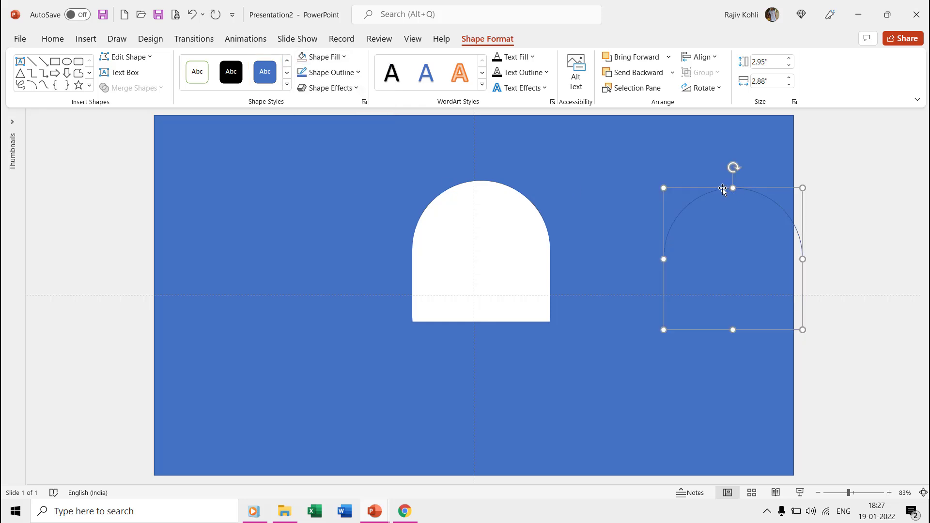
left_click_drag(722, 189, 473, 181)
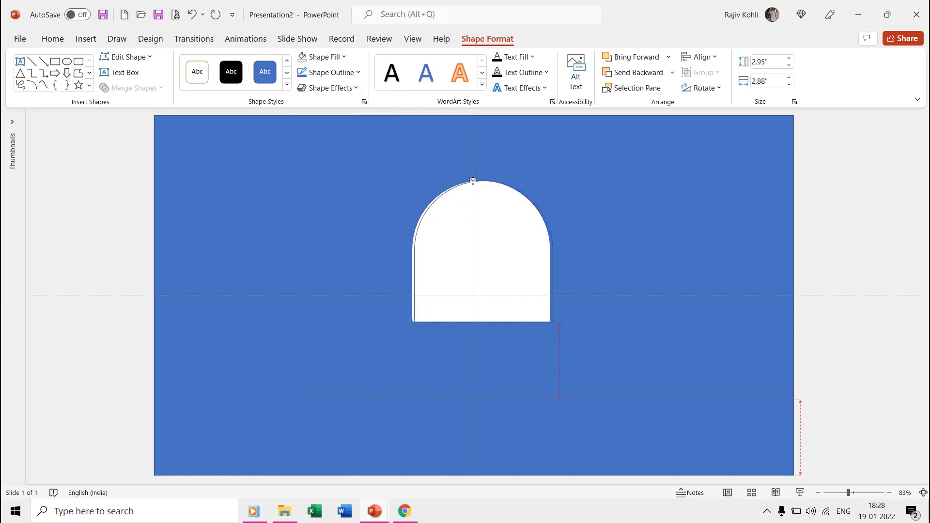
left_click_drag(471, 182, 472, 181)
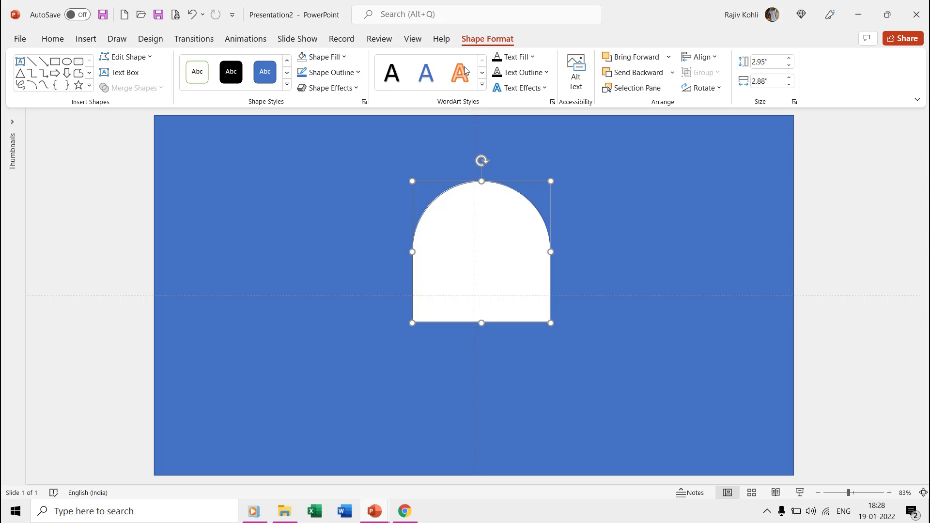
Step: Give the arch copy a 3 pt outline and a Round bevel effect
left_click(353, 72)
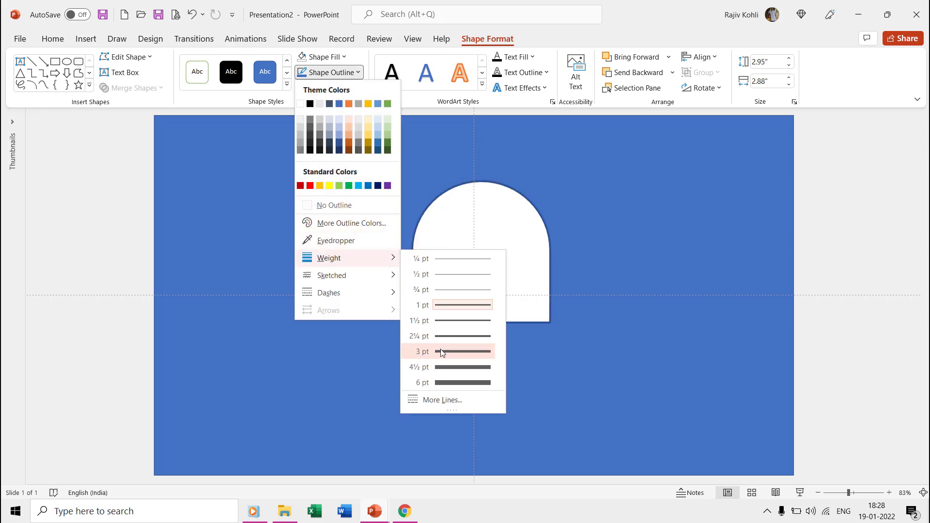
left_click(445, 366)
left_click(328, 88)
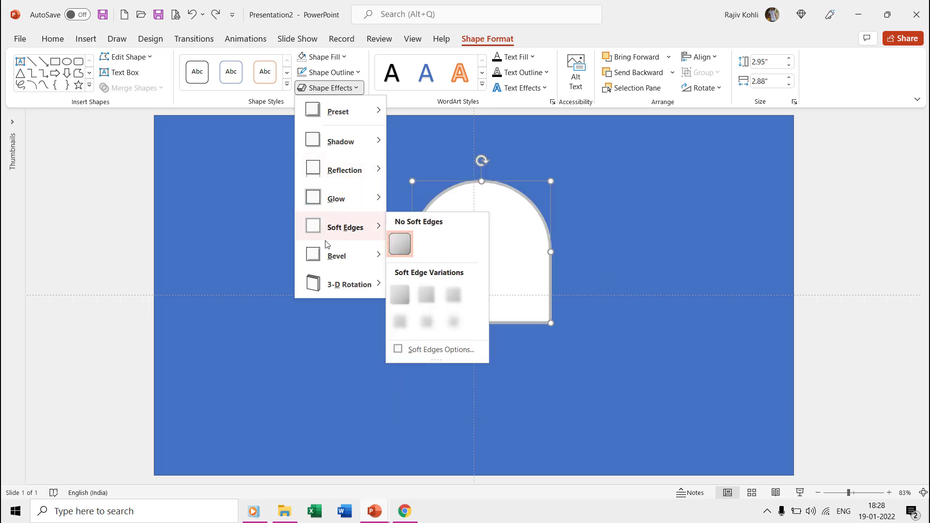
mouse_move(336, 256)
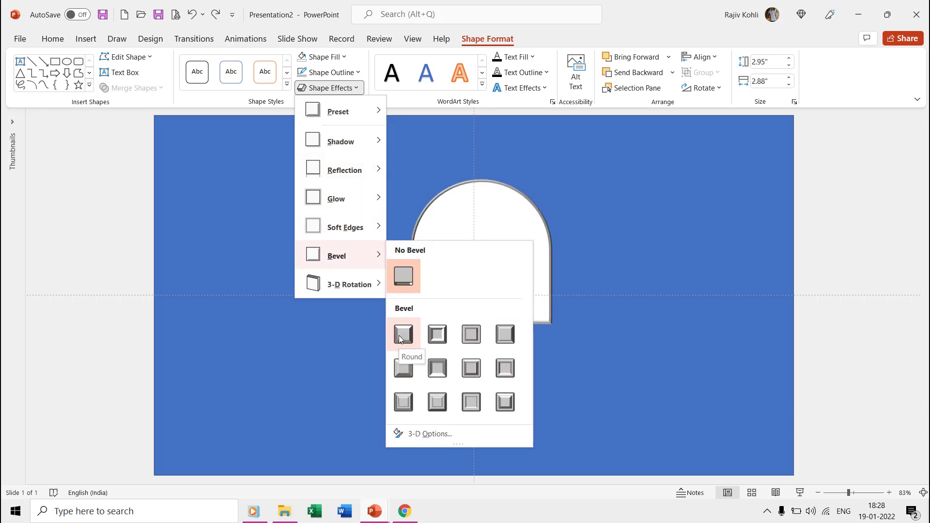
left_click(401, 339)
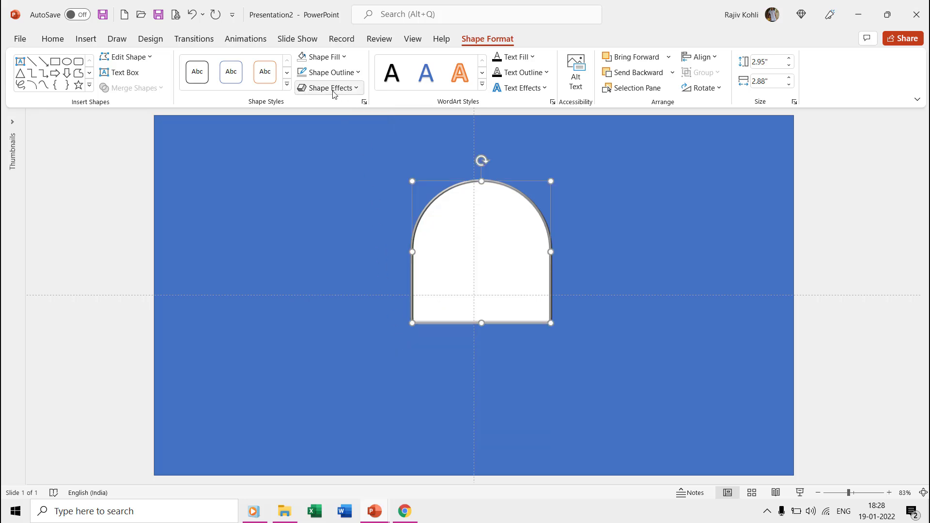
left_click(351, 220, "shift")
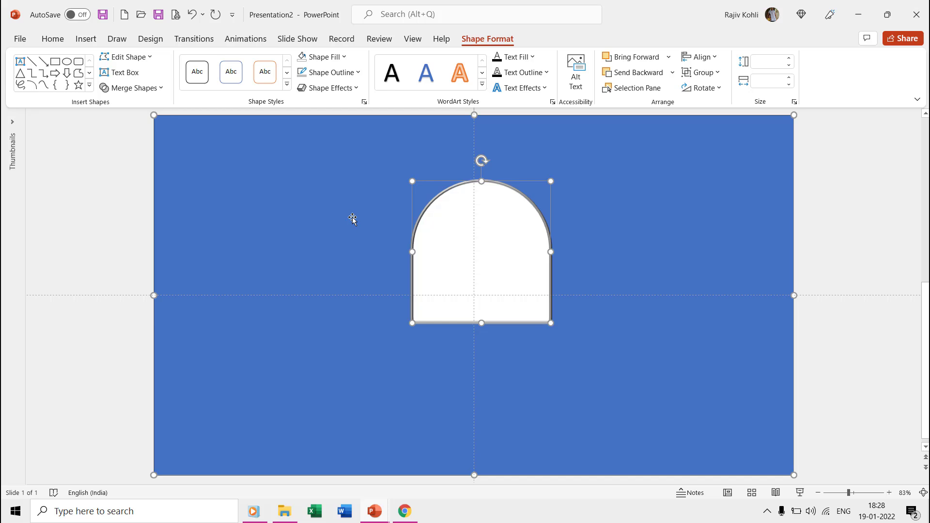
Step: Group the arch with the blue backdrop and send the group to the back
left_click(701, 73)
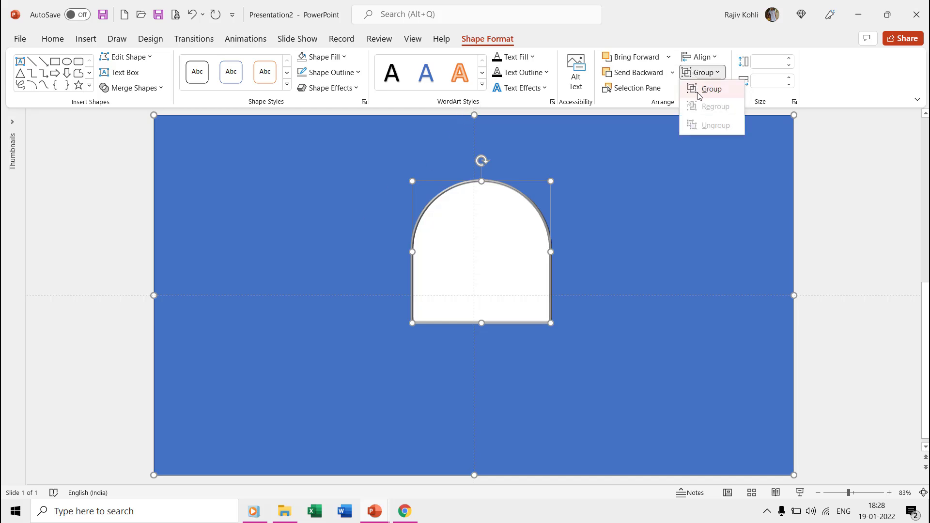
left_click(699, 90)
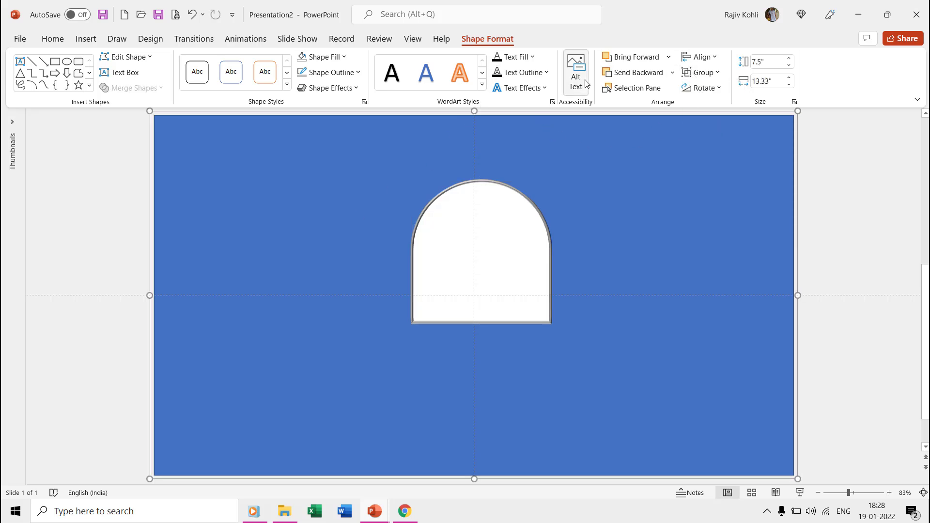
left_click(673, 75)
left_click(653, 104)
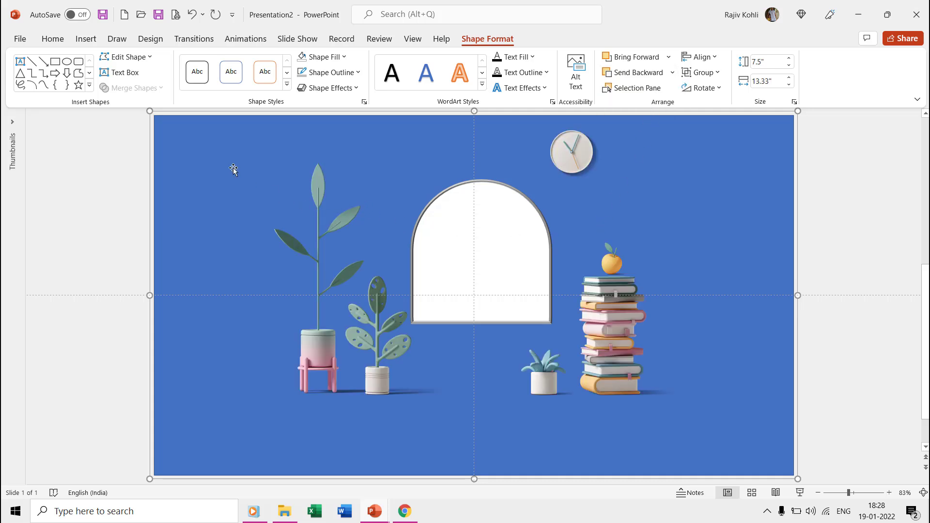
Step: Insert the Background 1 animated GIF from this device onto the slide
left_click(85, 39)
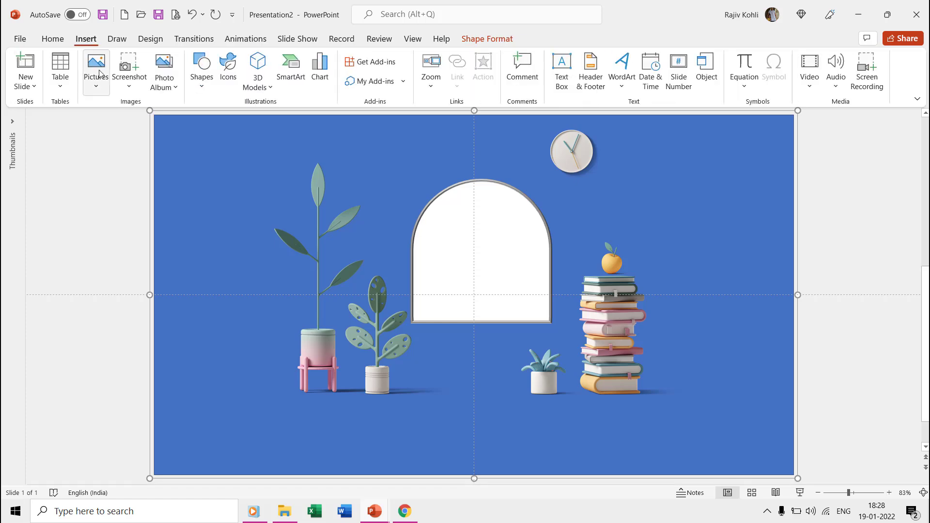
left_click(103, 85)
left_click(109, 124)
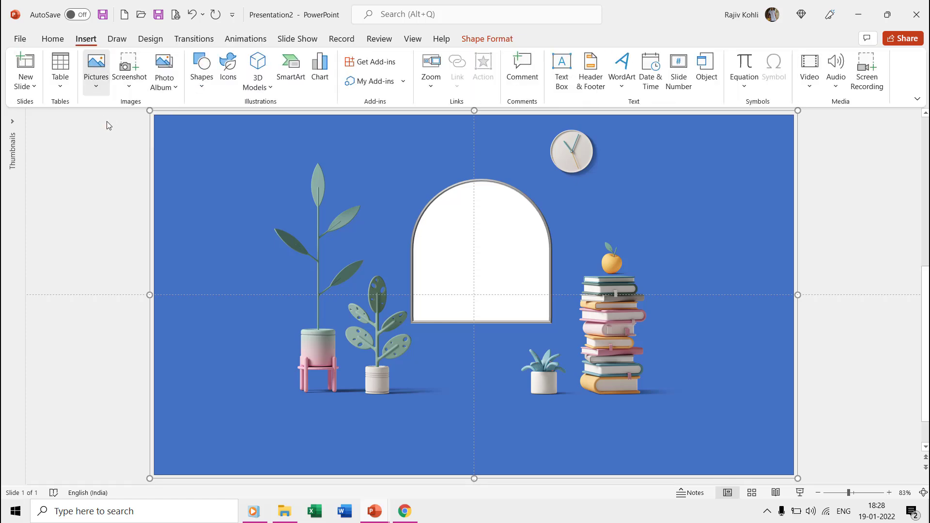
double_click(142, 95)
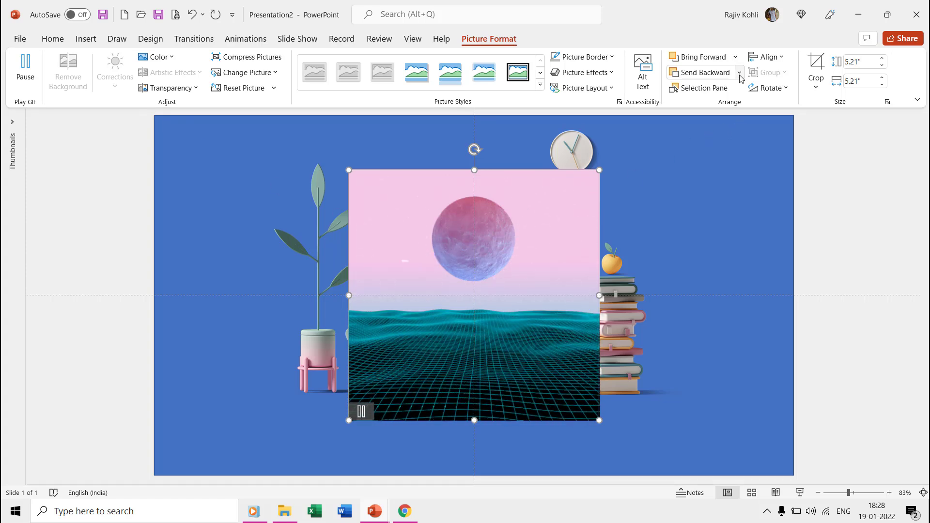
Step: Send the GIF behind the frame, resize it to 3.58" and move it up into the arch
left_click(738, 72)
left_click(710, 106)
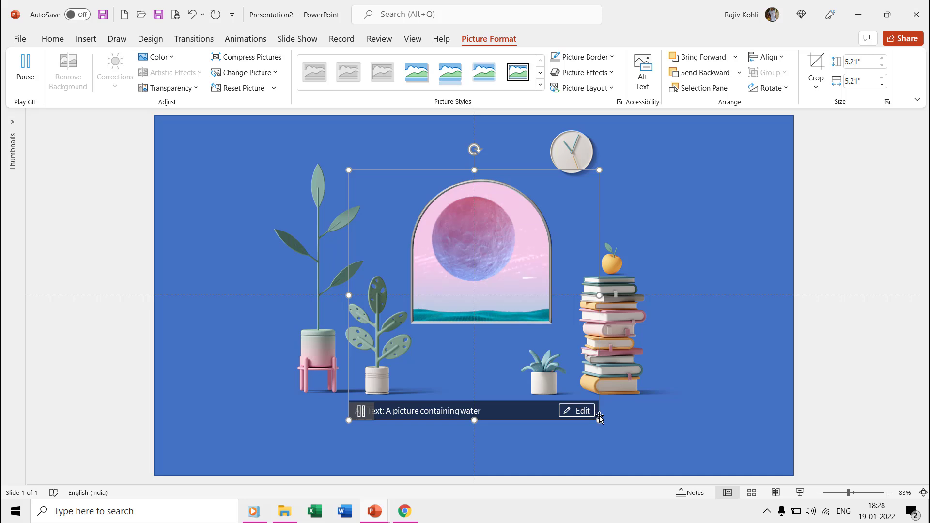
left_click_drag(599, 420, 559, 381)
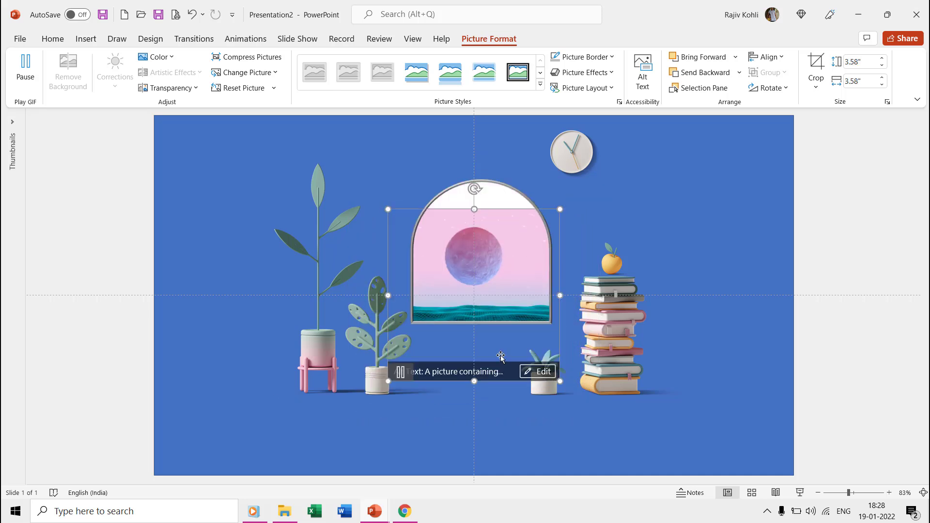
left_click_drag(496, 291, 495, 271)
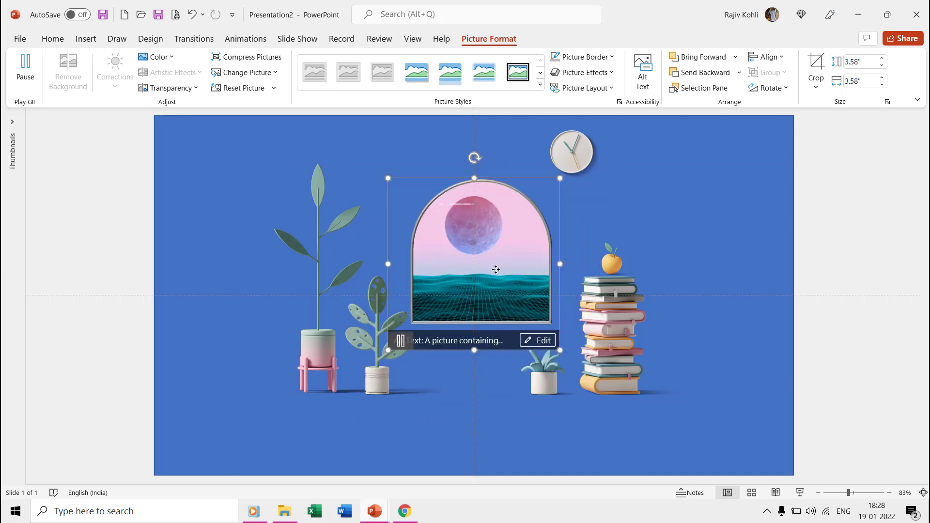
left_click(824, 235)
left_click_drag(25, 216, 99, 223)
Step: Duplicate slide 1 and swap the arch picture for the Background 2 sunset GIF
right_click(48, 137)
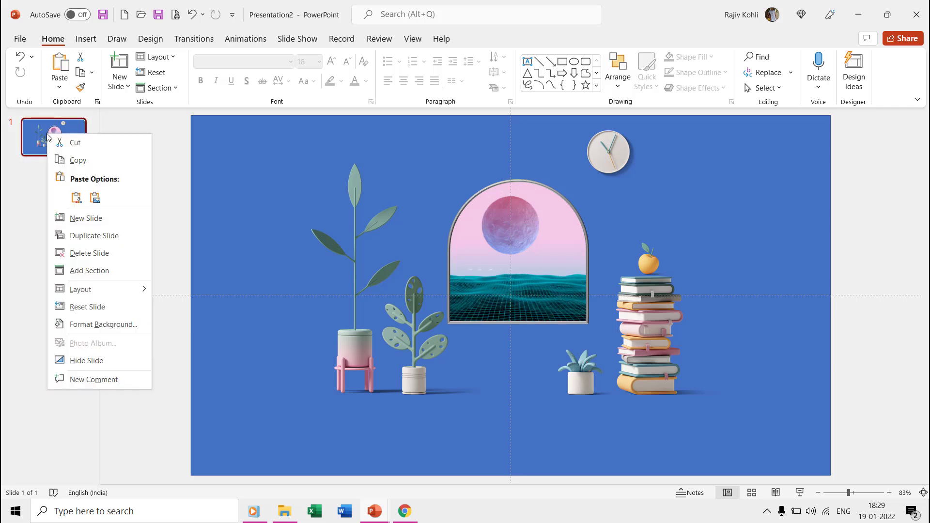
left_click(69, 237)
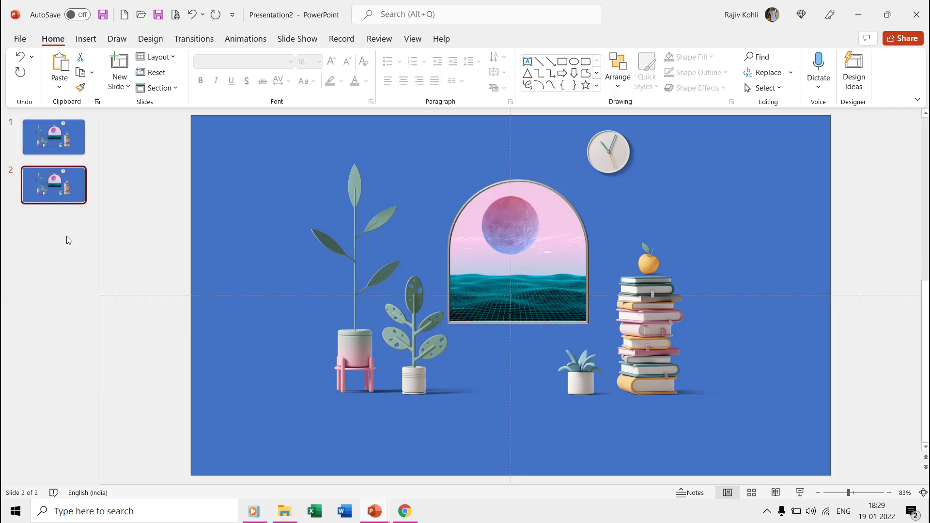
left_click(510, 230)
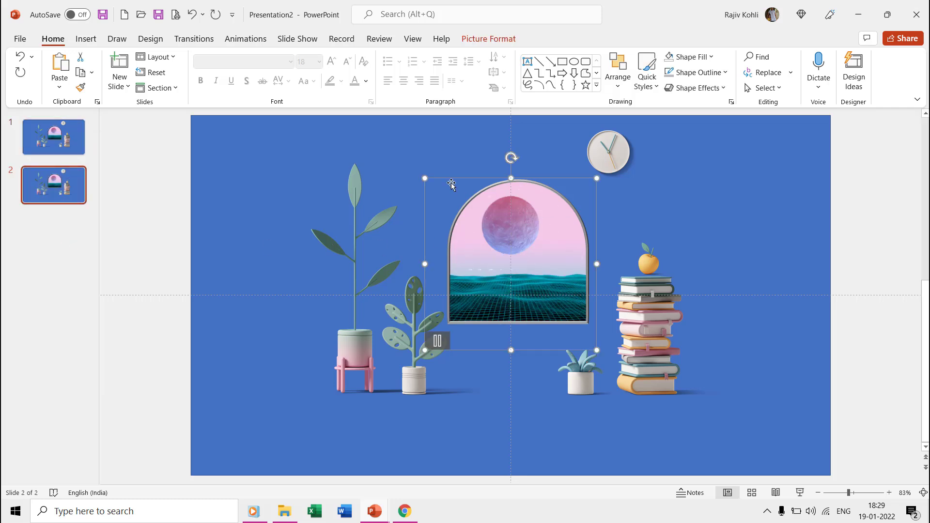
left_click(488, 39)
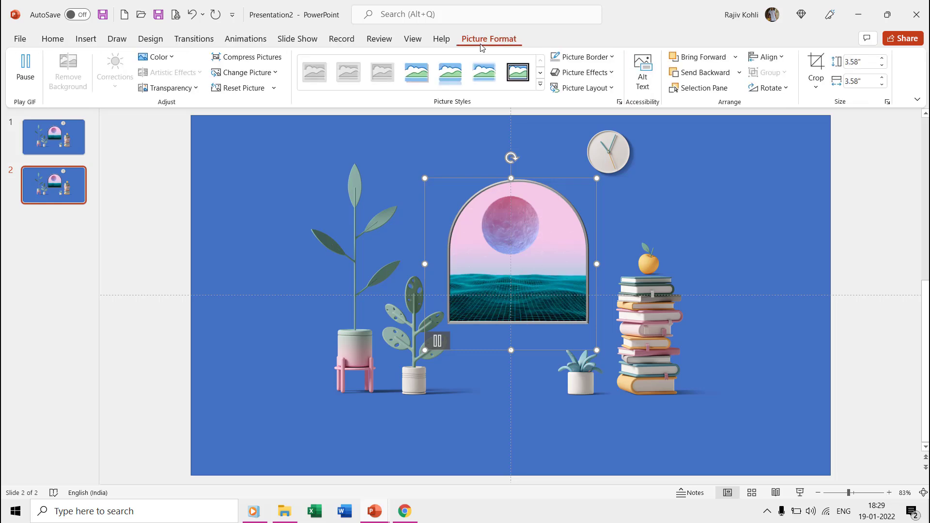
left_click(261, 73)
left_click(262, 90)
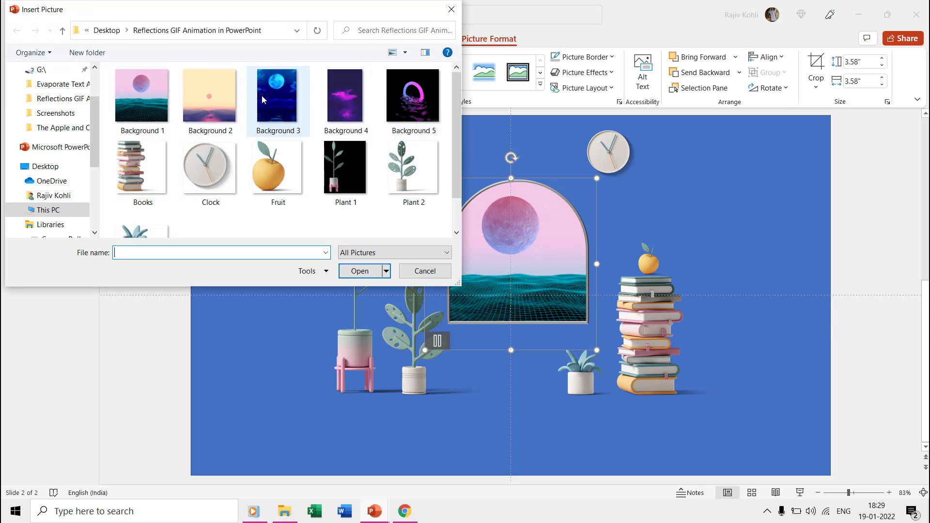
double_click(214, 100)
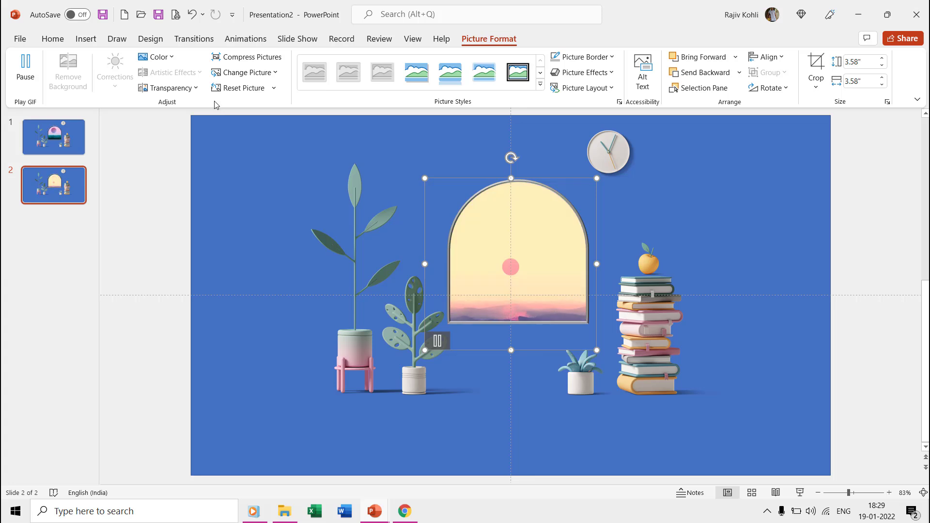
Step: Duplicate slide 2 and replace its arch picture with the Background 3 blue moon GIF
right_click(49, 195)
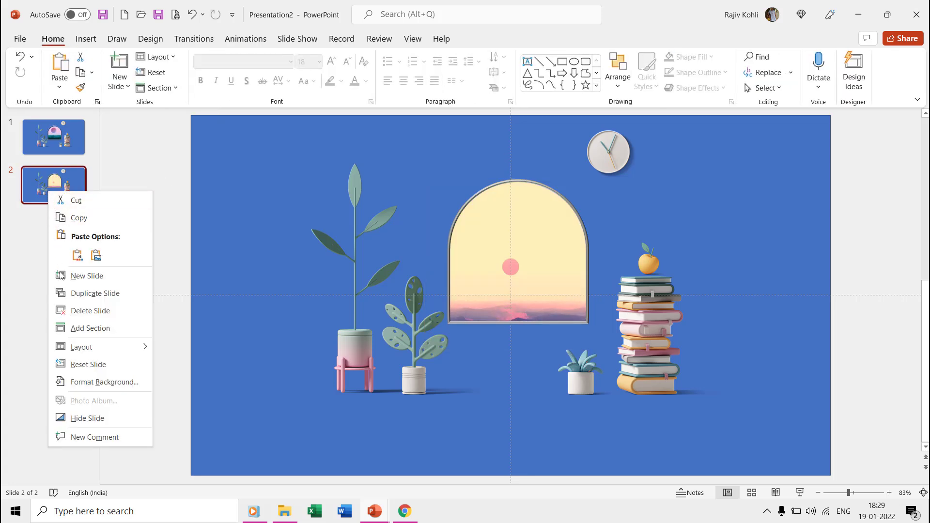
left_click(75, 294)
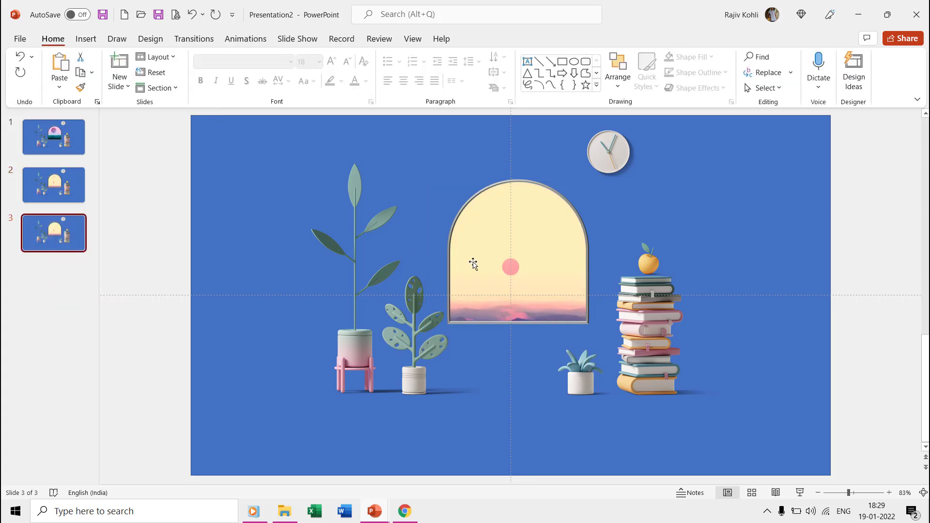
left_click(509, 255)
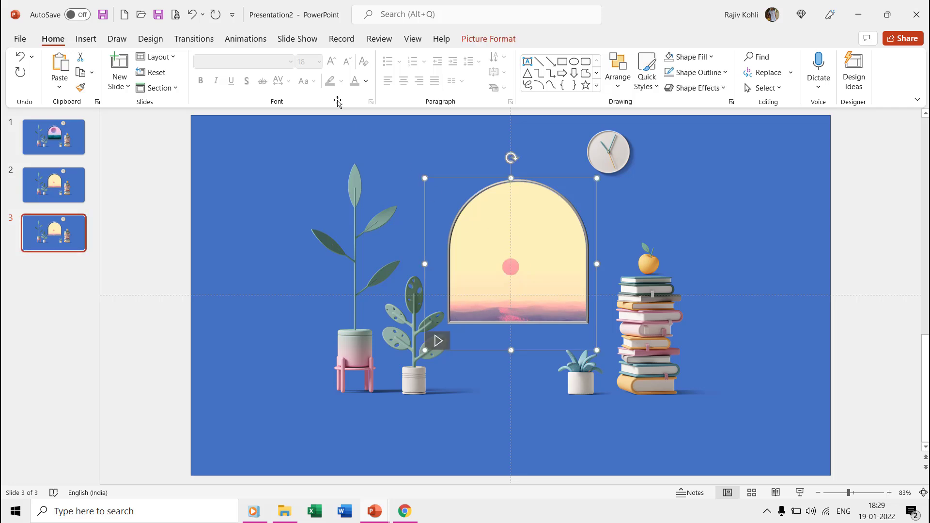
left_click(489, 38)
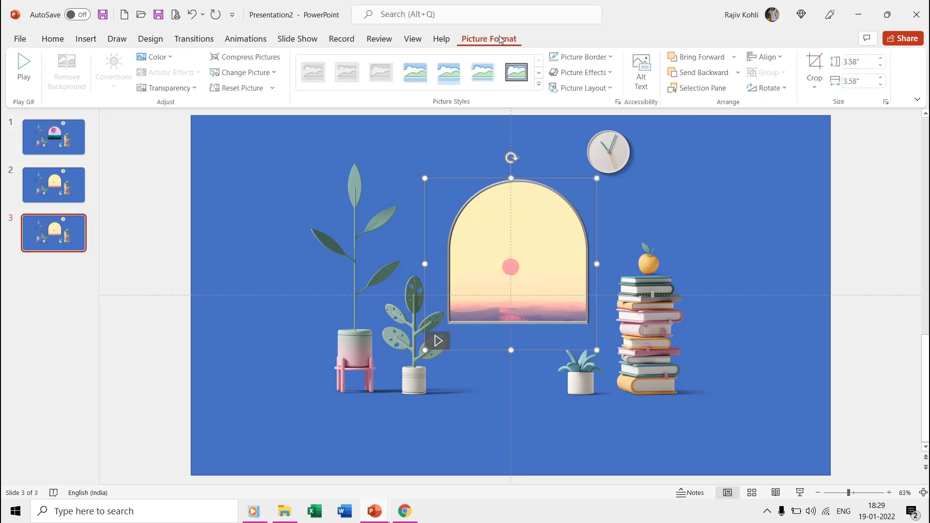
left_click(256, 74)
left_click(258, 87)
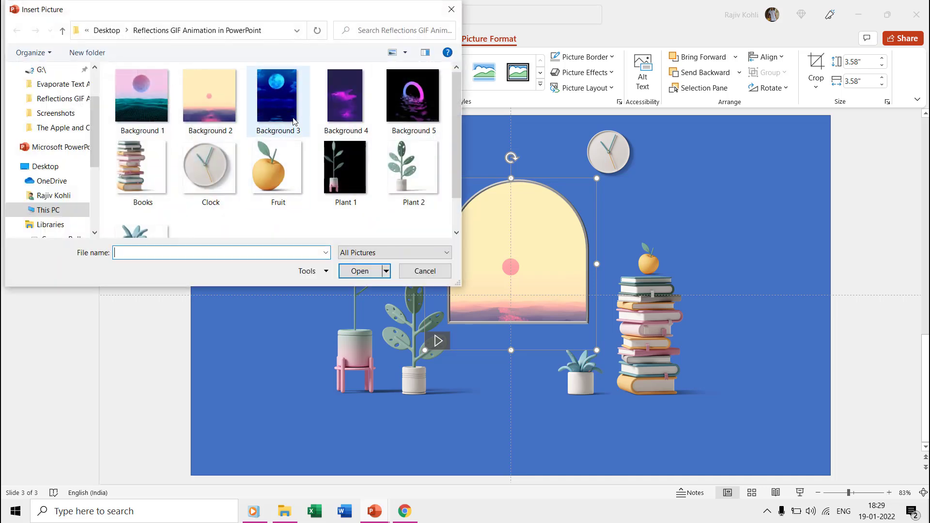
double_click(293, 121)
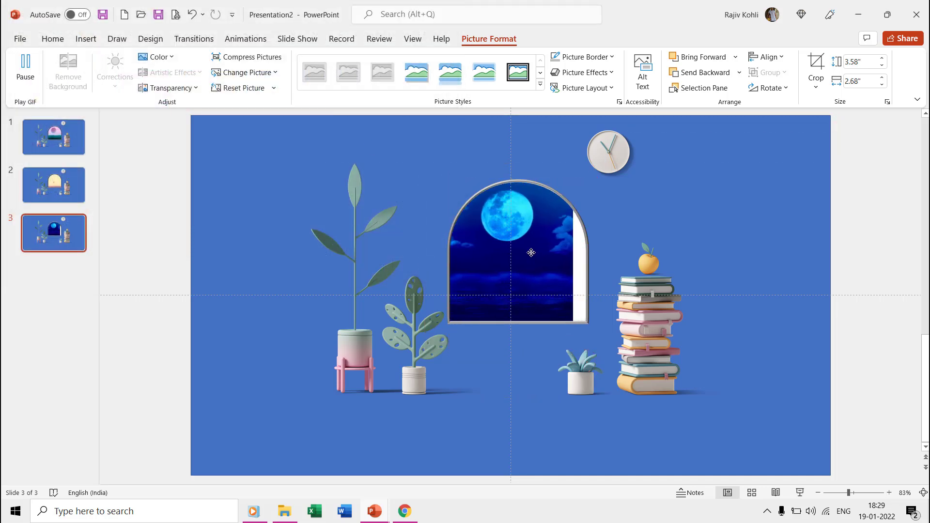
Step: Enlarge the moon GIF to fill the arch, then run the slide show from slide 1
left_click_drag(574, 346, 590, 360)
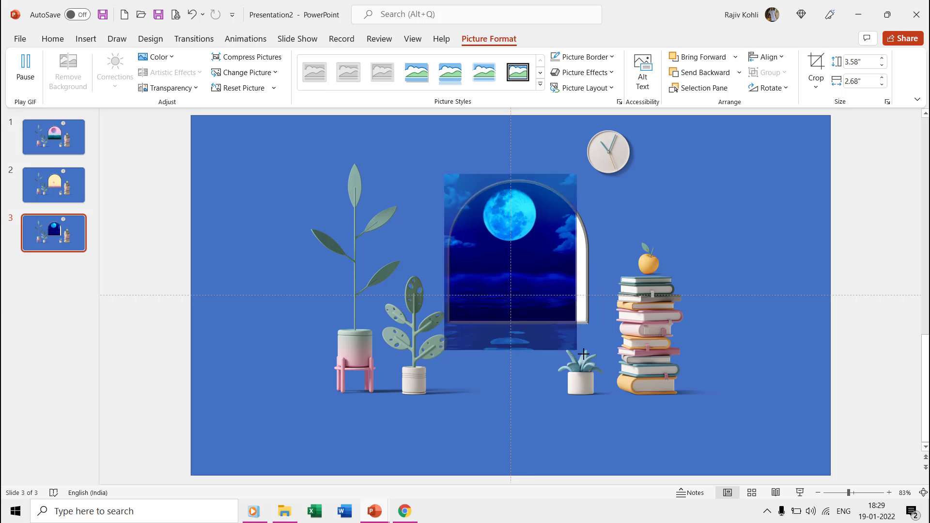
left_click_drag(530, 280, 545, 297)
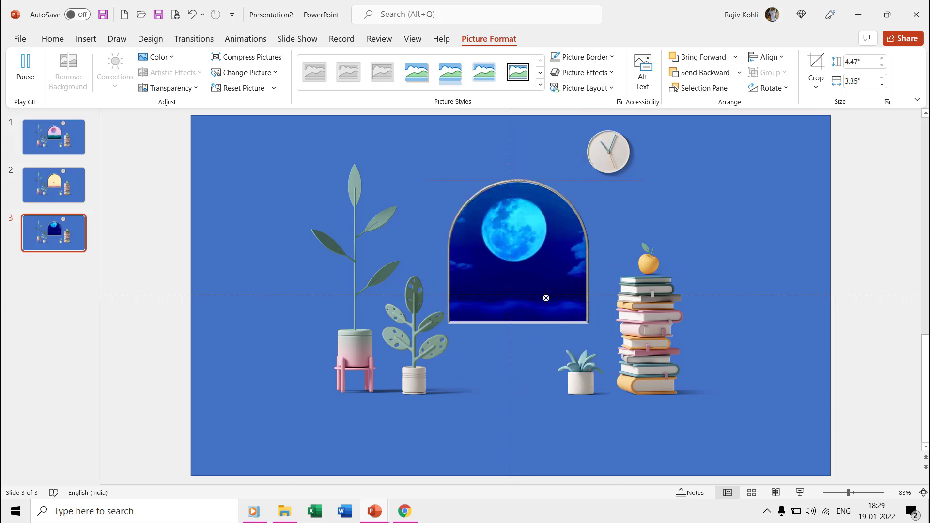
left_click(53, 137)
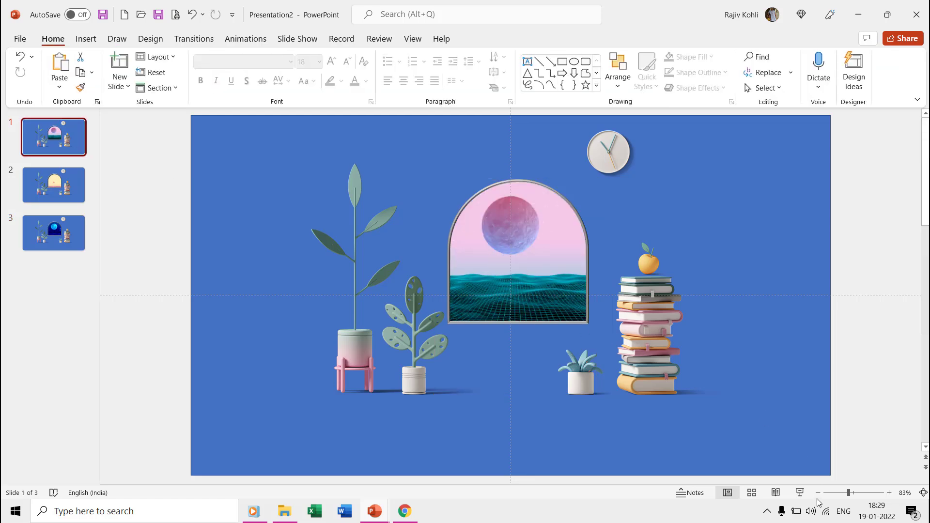
left_click(799, 491)
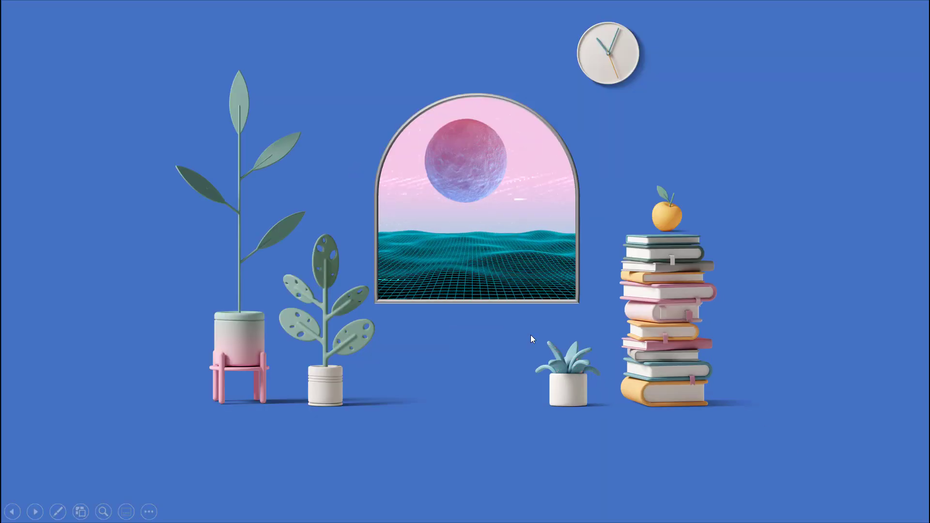